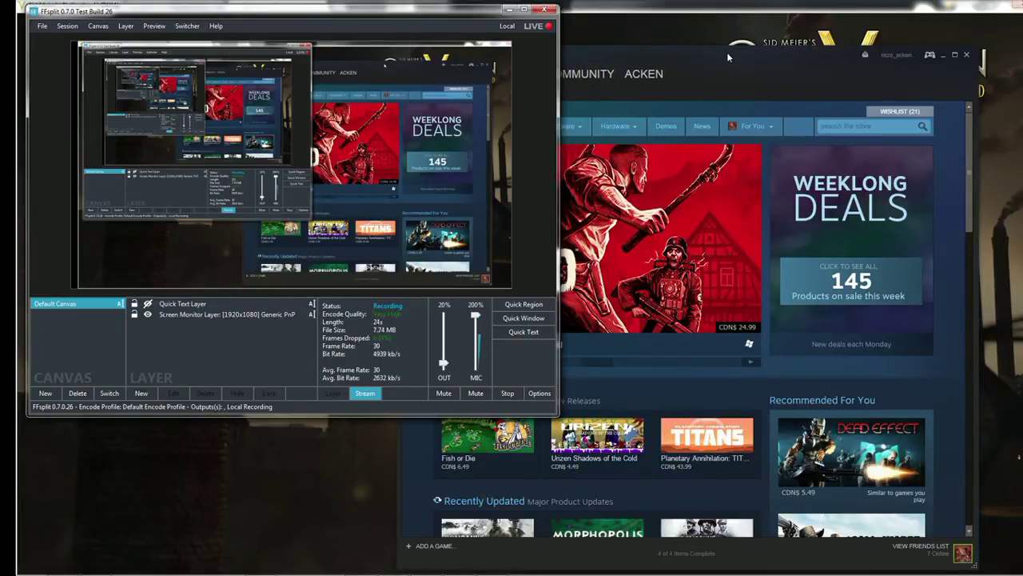
- Open the Steam Workshop of Sid Meier's Civilization V from the game's entry in the Steam library
left_click(717, 89)
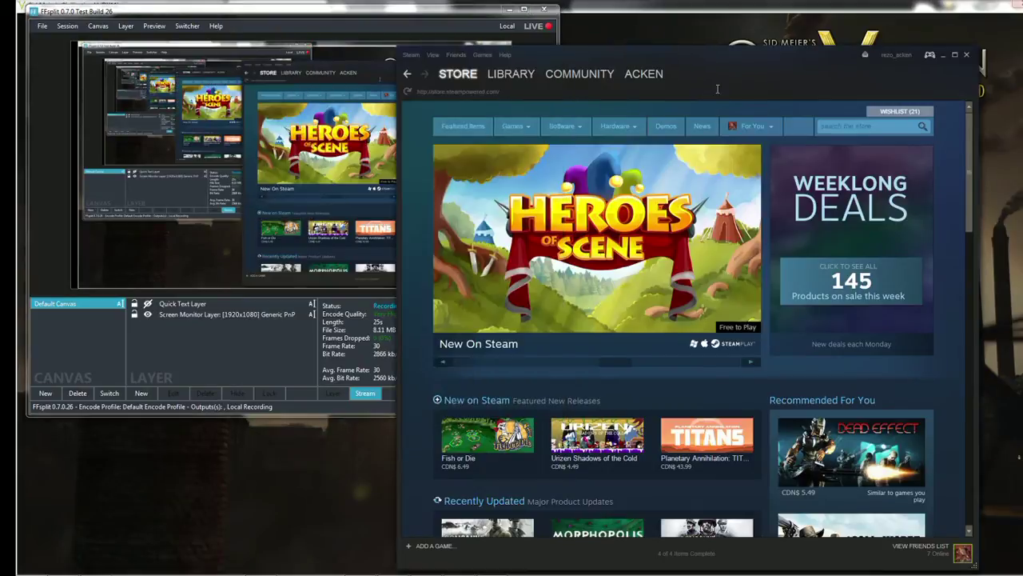
left_click(528, 73)
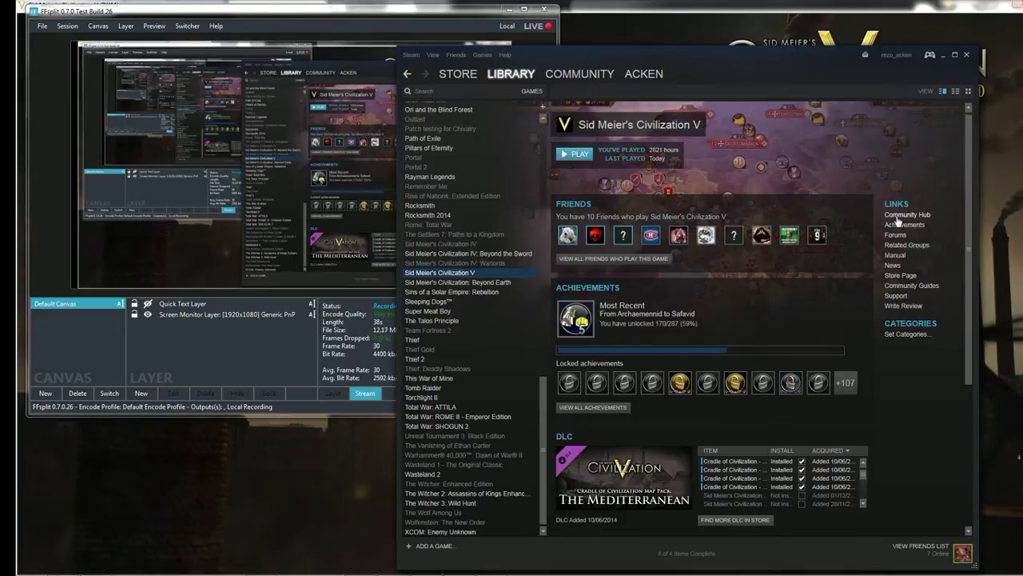
right_click(509, 272)
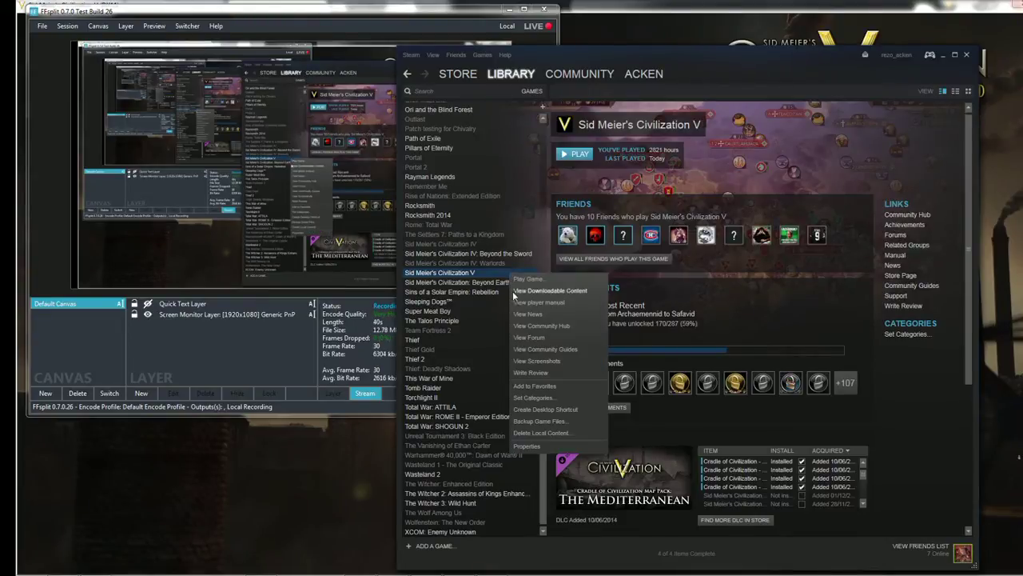
left_click(531, 326)
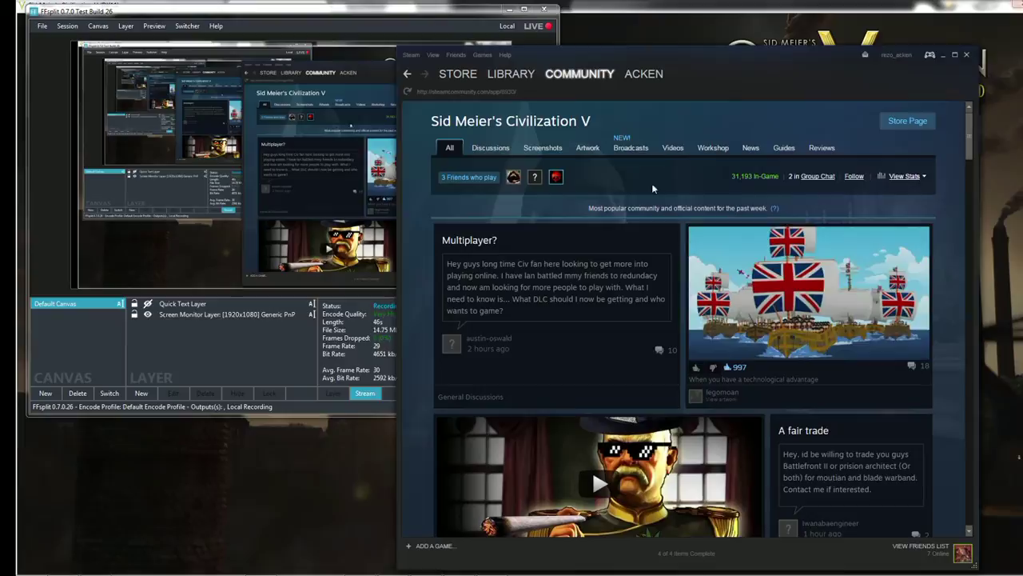
left_click(701, 154)
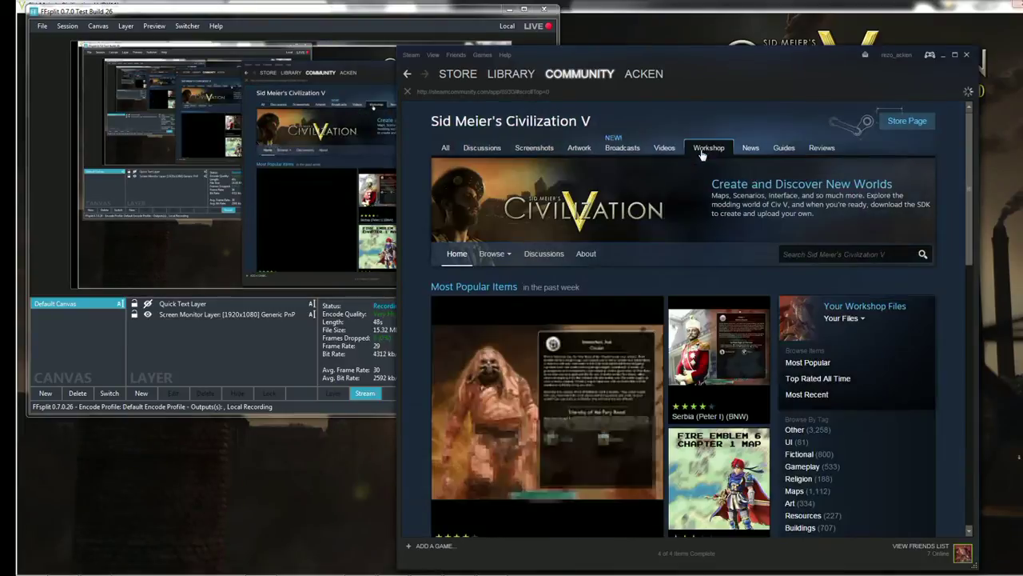
- Search the Workshop for "acken" and open the page of the mod Acken's Minimalistic Balance
left_click(800, 256)
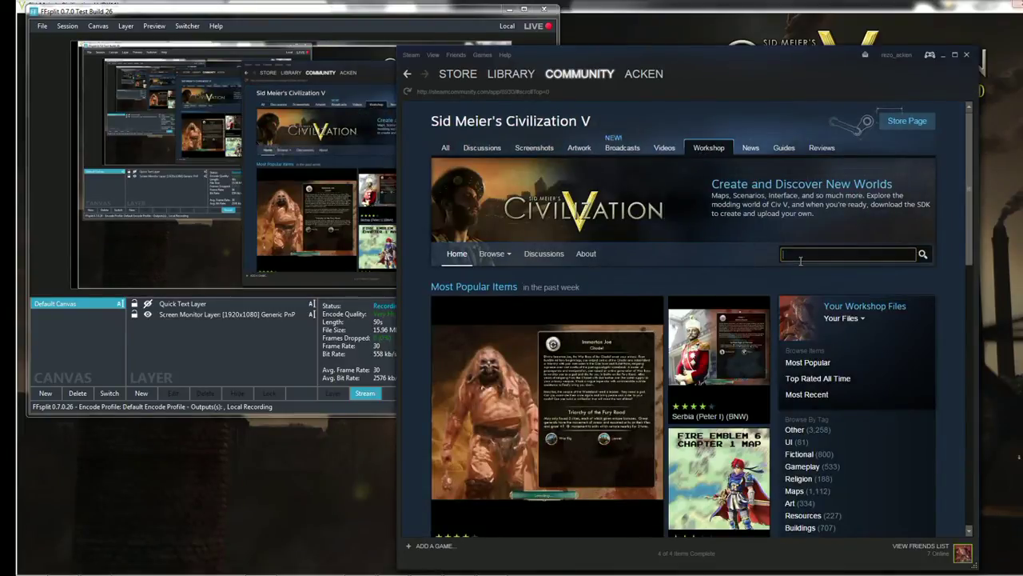
type("acken")
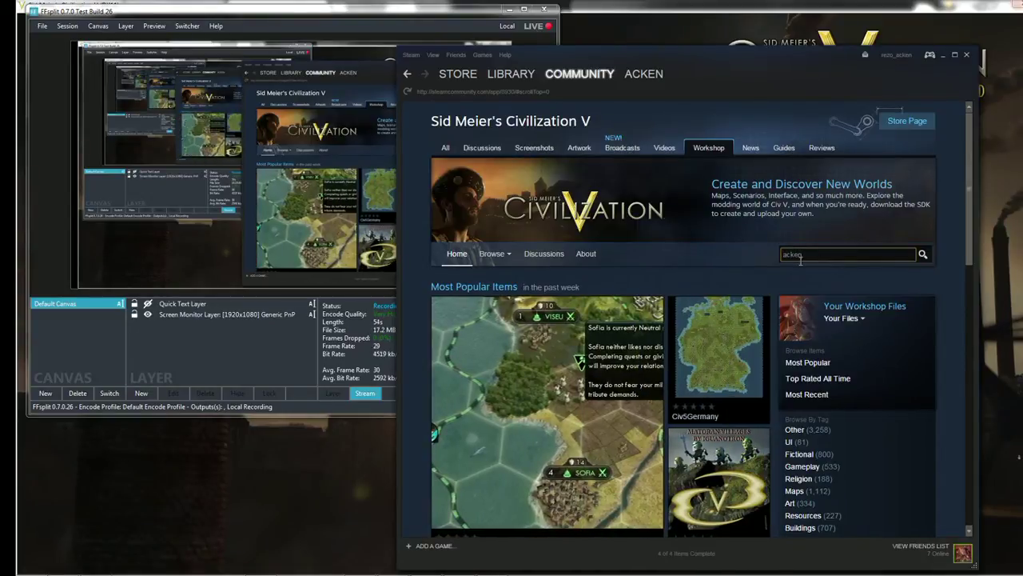
key("Return")
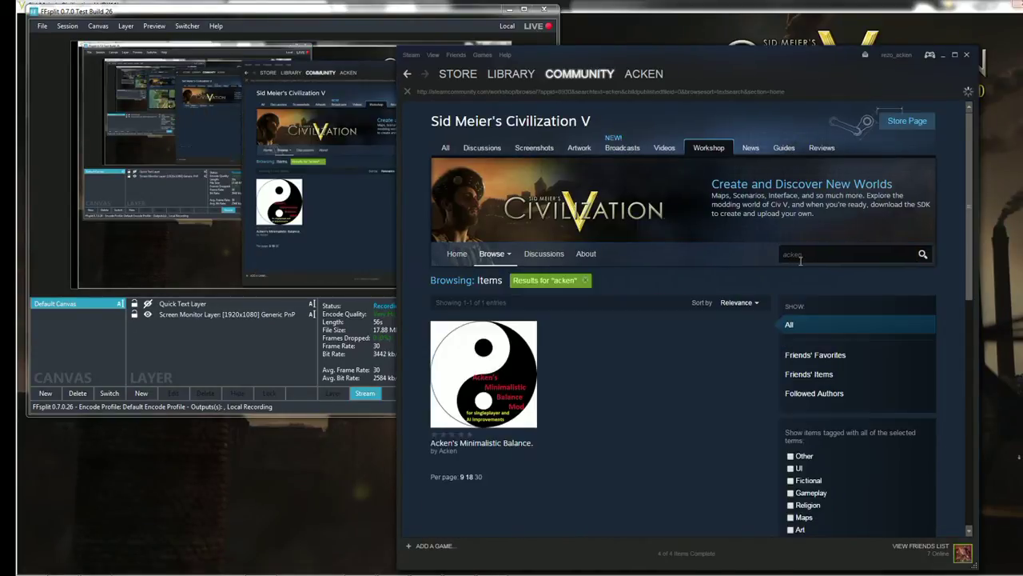
mouse_move(449, 329)
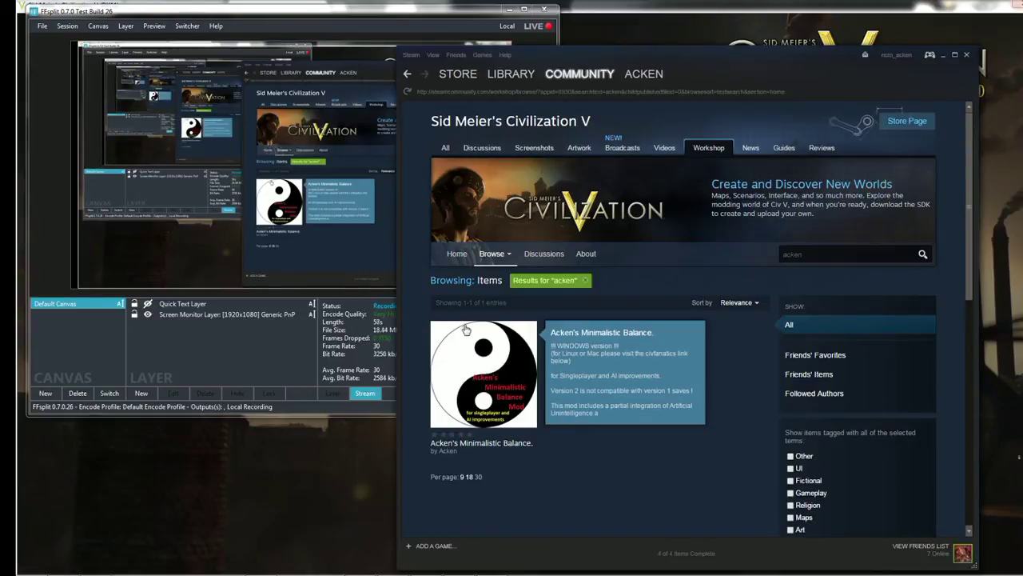
left_click(476, 356)
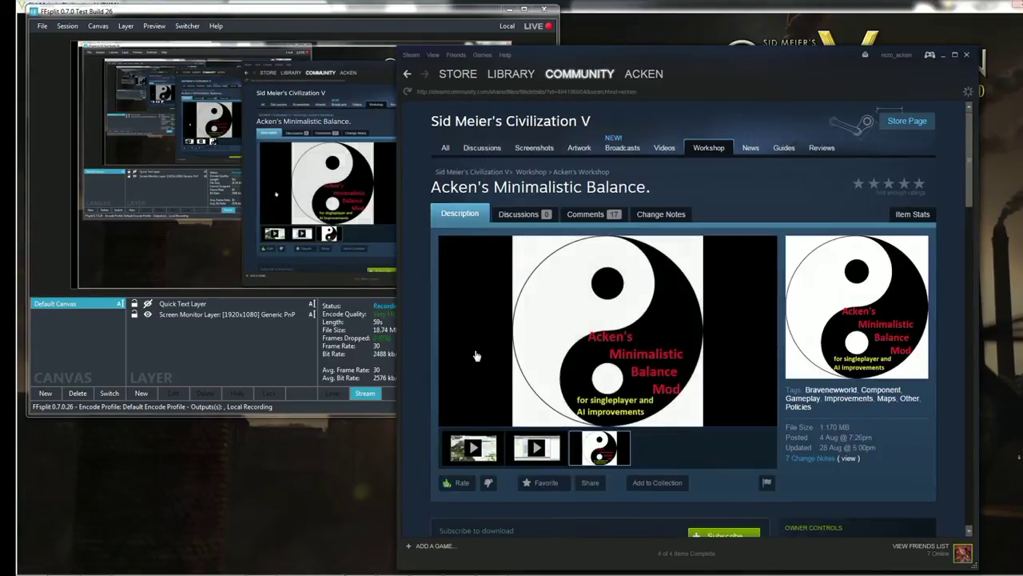
- Look through the mod's comments and change notes, and return to its description
scroll(448, 453, "down", 2)
scroll(448, 453, "down", 2)
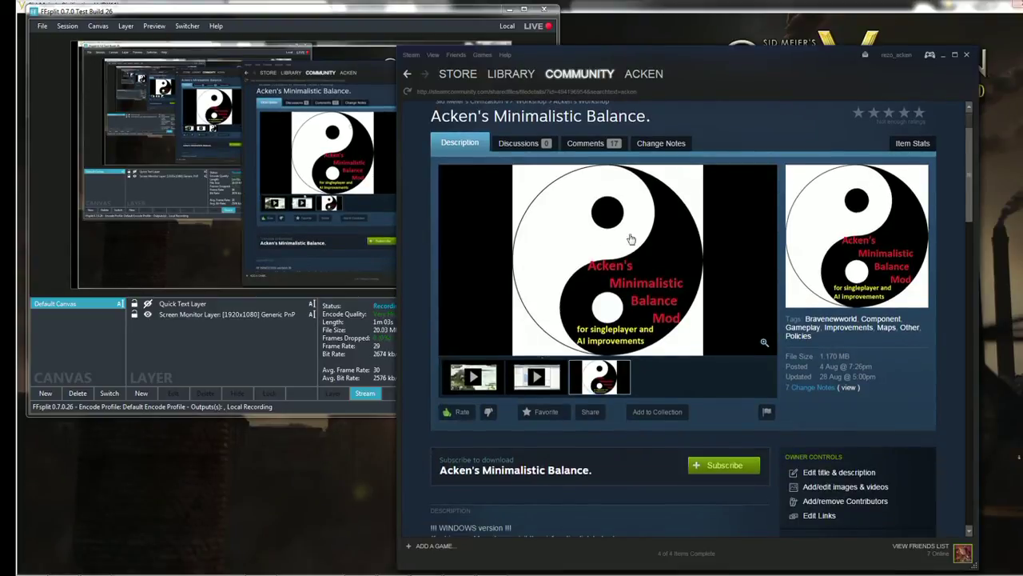
left_click(610, 149)
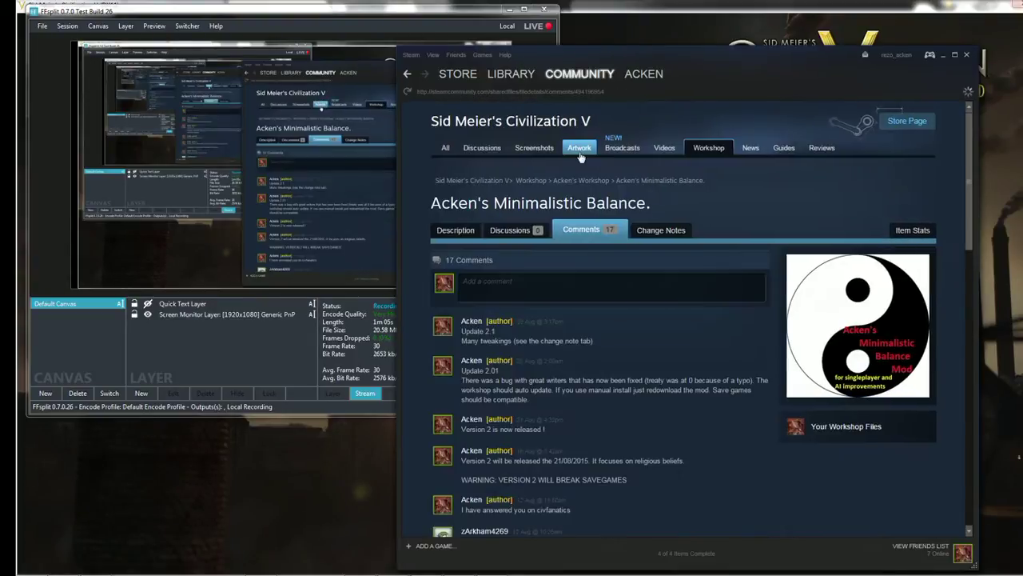
left_click(649, 235)
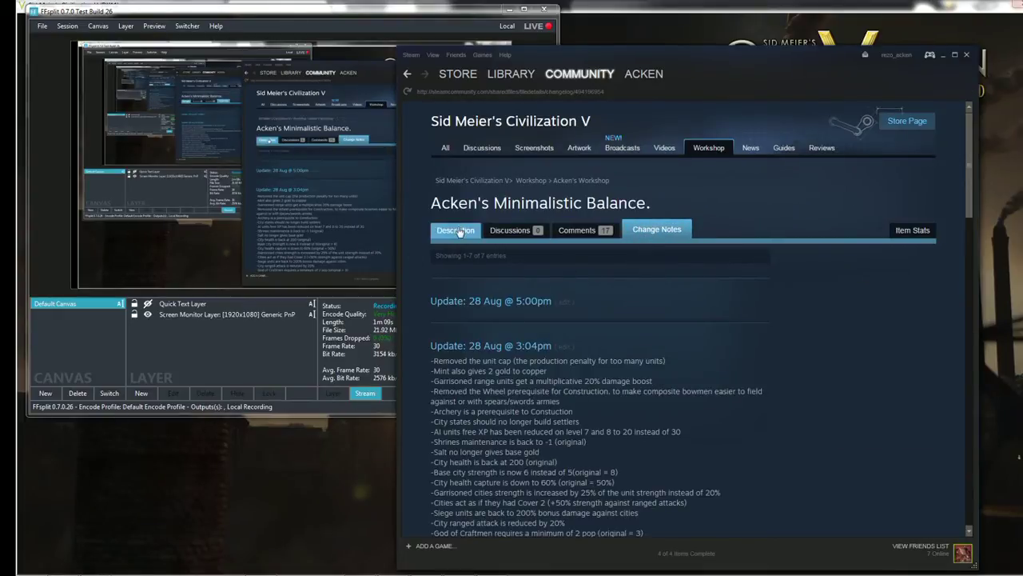
key("alt+Left")
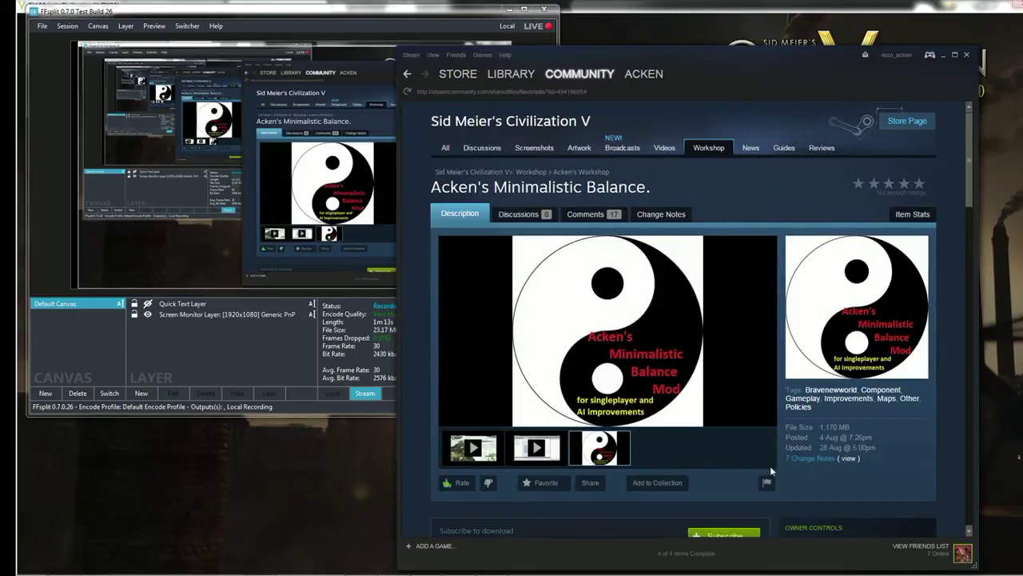
- Subscribe to Acken's Minimalistic Balance and open the download list to check the Workshop content
scroll(944, 466, "down", 3)
scroll(944, 466, "down", 3)
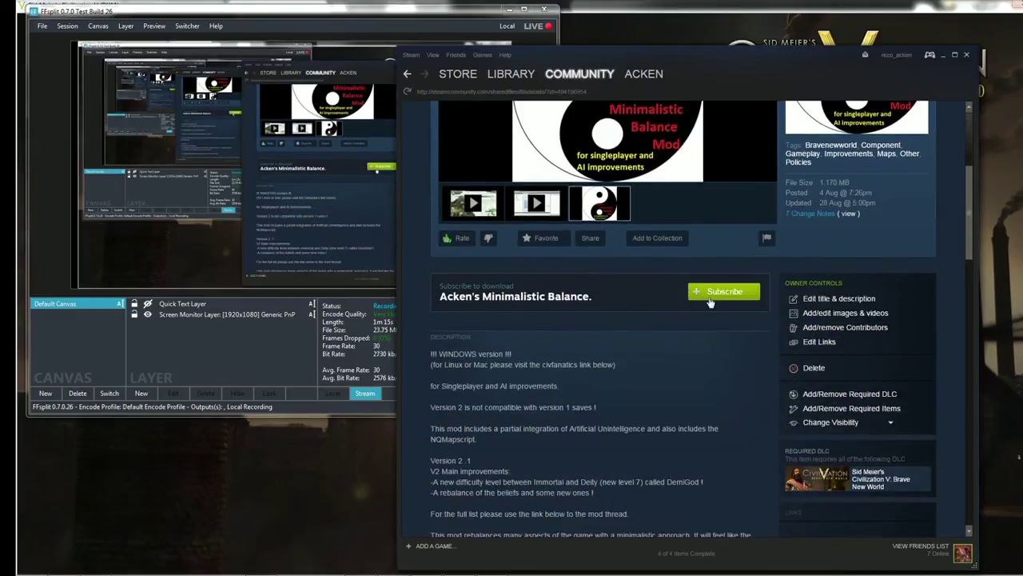
mouse_move(426, 362)
left_mouse_down()
mouse_move(544, 355)
mouse_move(428, 354)
left_mouse_up()
left_click(428, 353)
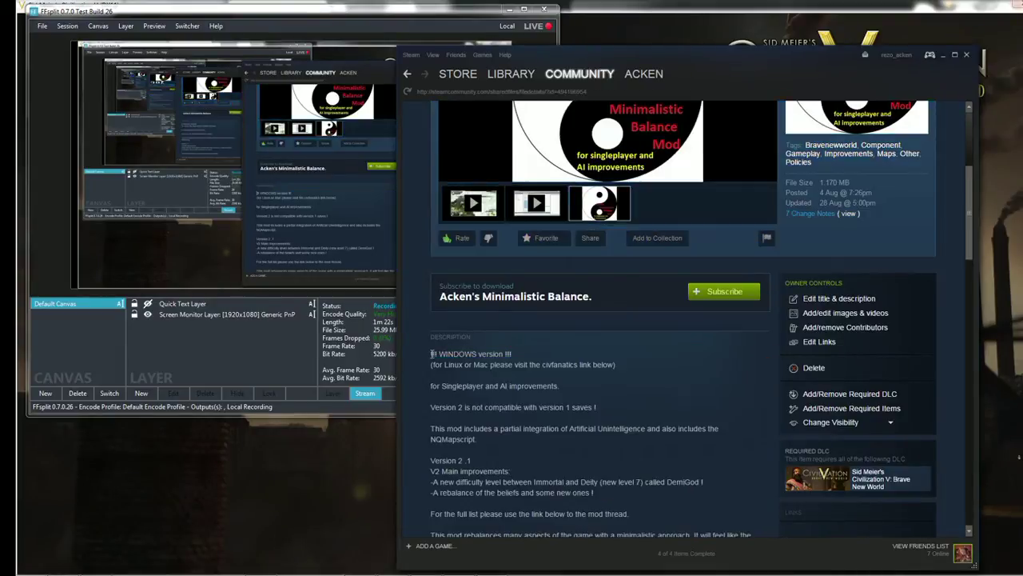
left_click(732, 293)
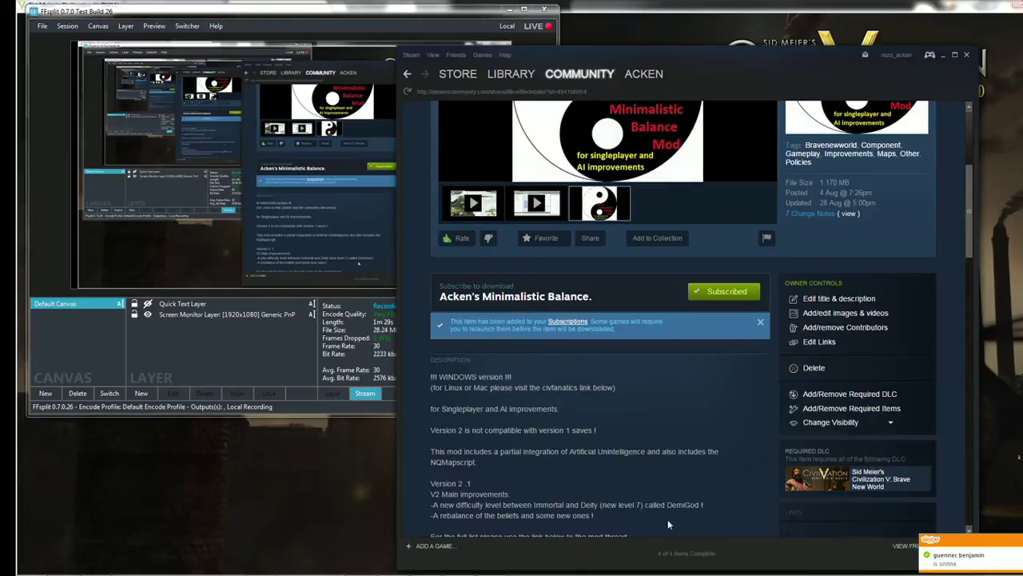
left_click(672, 552)
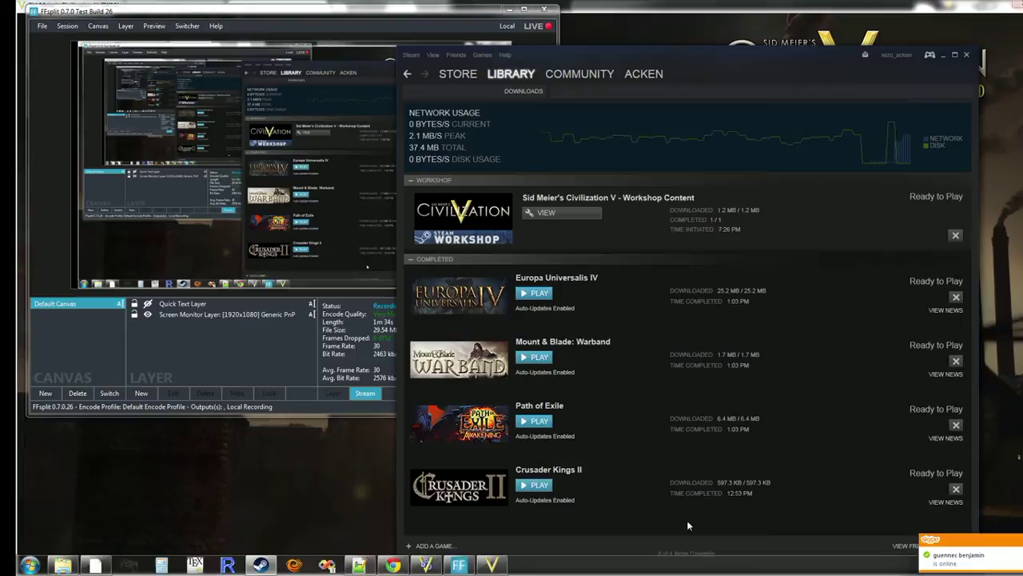
- Switch to Civilization V, enable Acken's Minimalistic Balance (v. 2) in the mod list and proceed with it loaded
left_click(320, 484)
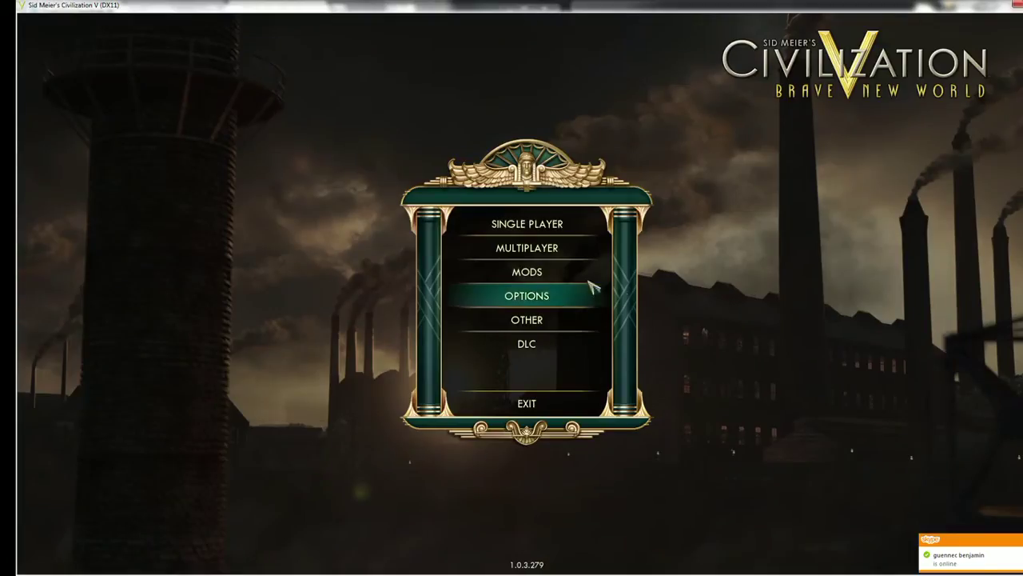
left_click(549, 275)
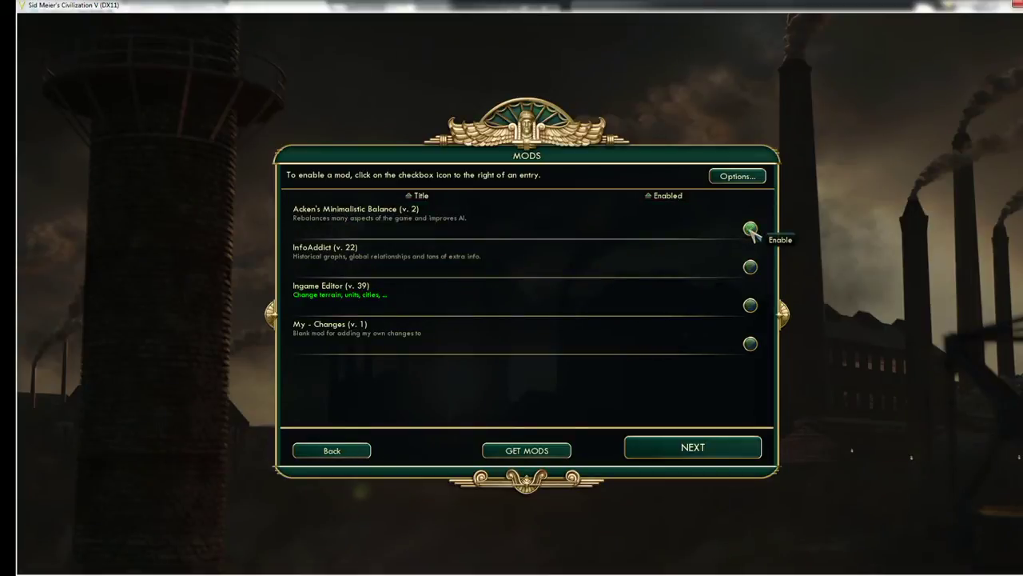
left_click(752, 230)
left_click(709, 454)
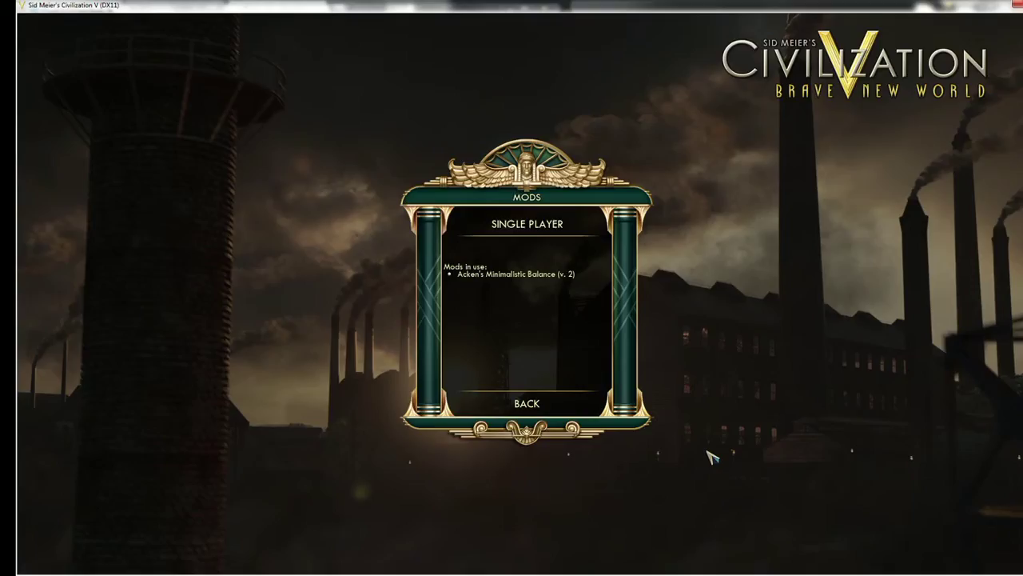
- Open the advanced setup of a modded single-player game and review the available map types
left_click(496, 223)
left_click(520, 224)
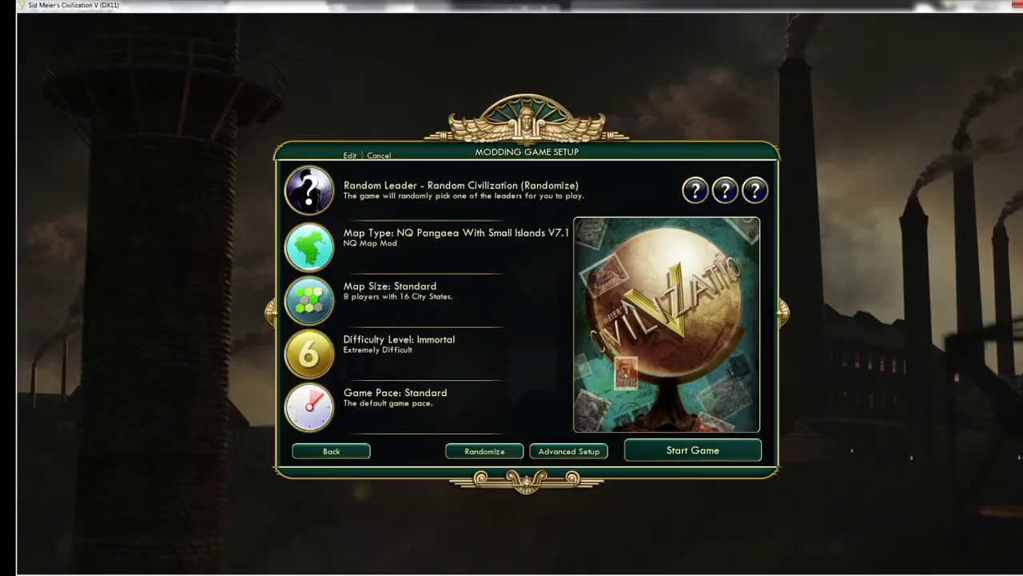
left_click(564, 451)
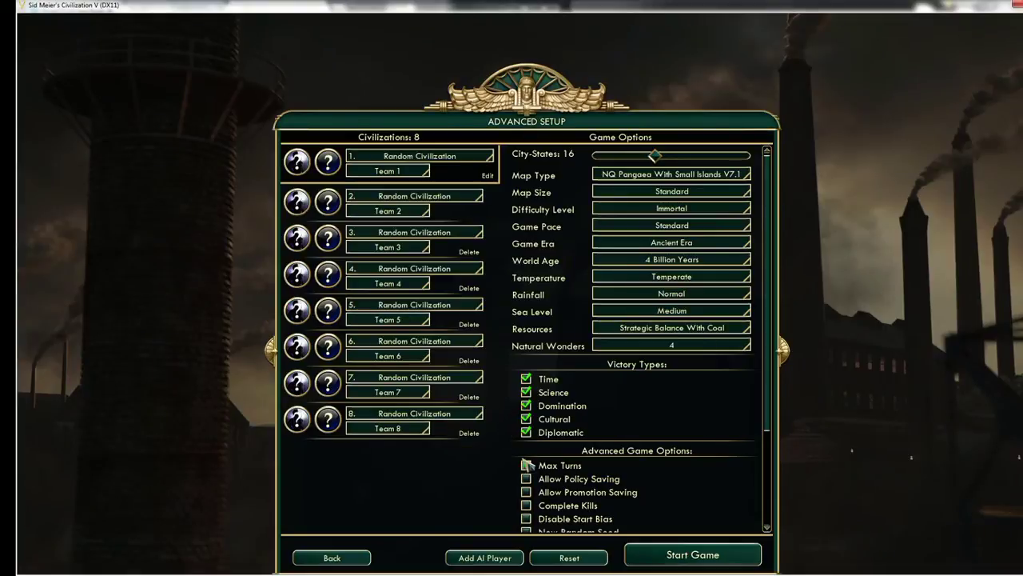
left_click(707, 174)
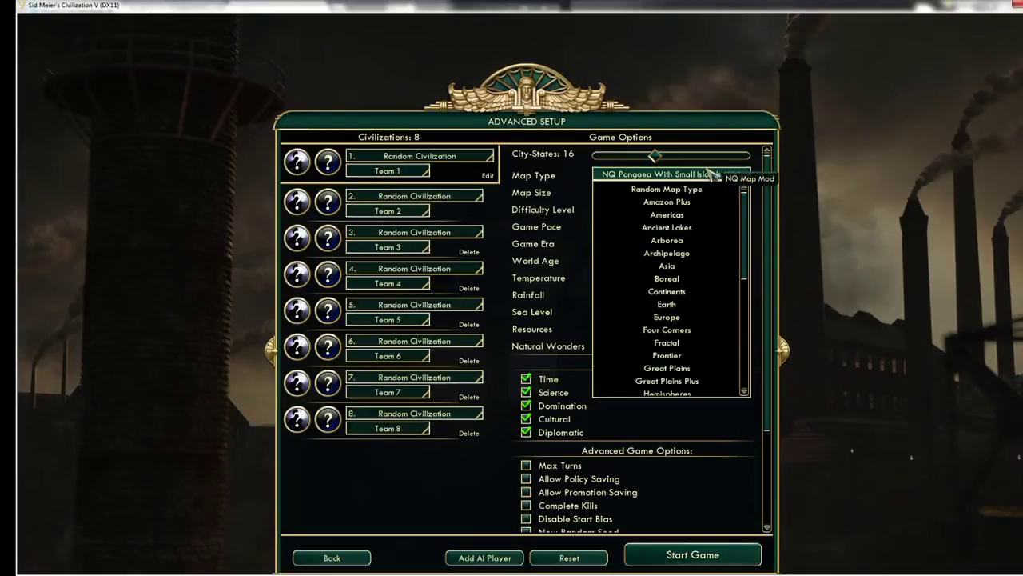
scroll(688, 304, "down", 5)
left_click(703, 346)
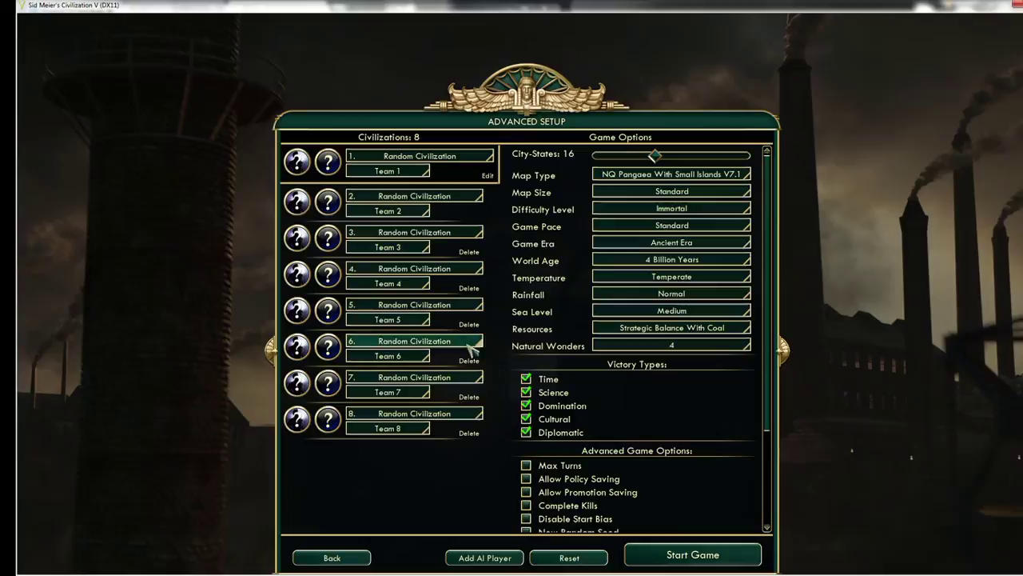
- Review the difficulty levels offered for the modded game, and leave the setup for the main menu
left_click(678, 211)
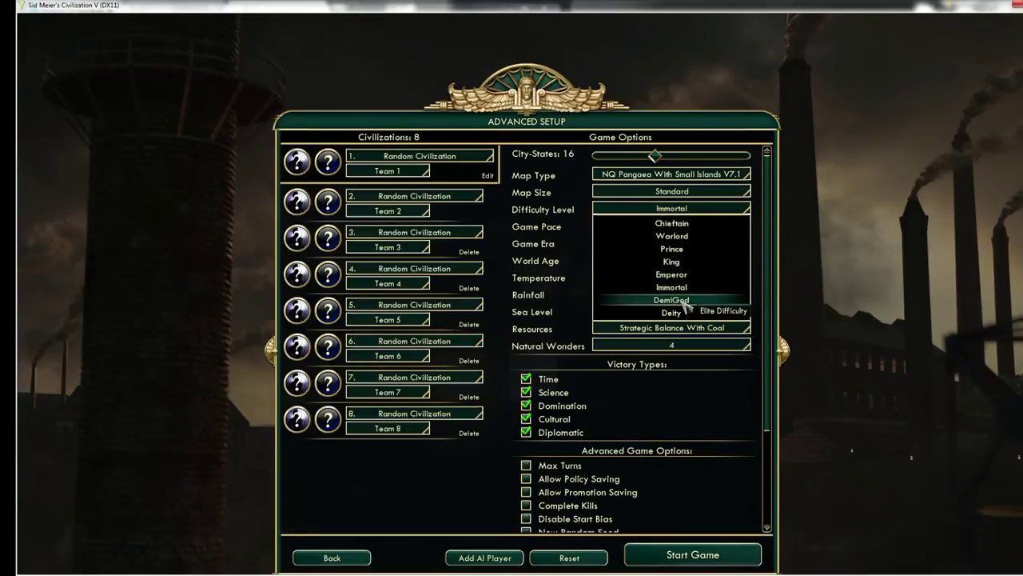
left_click(760, 403)
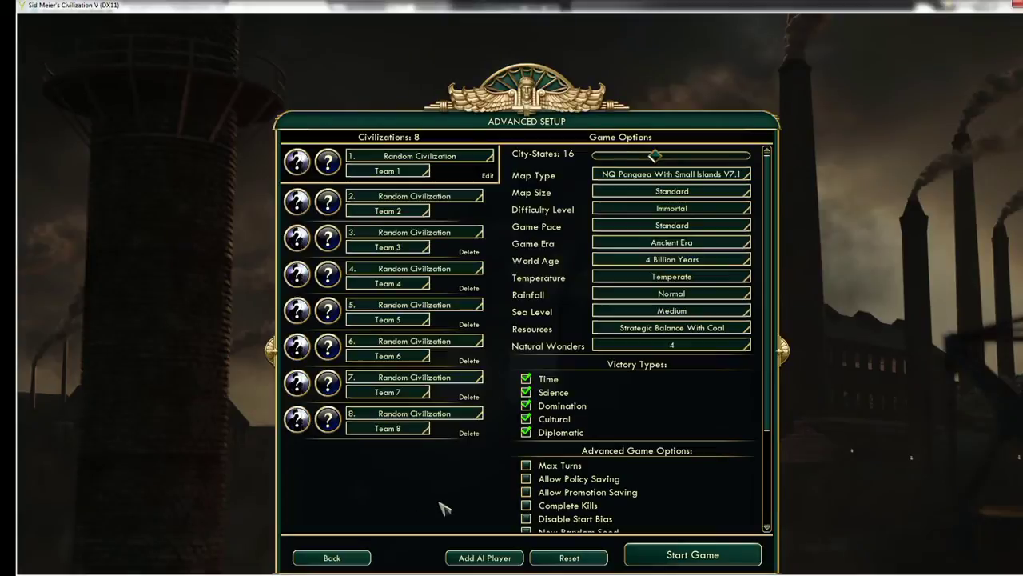
left_click(336, 559)
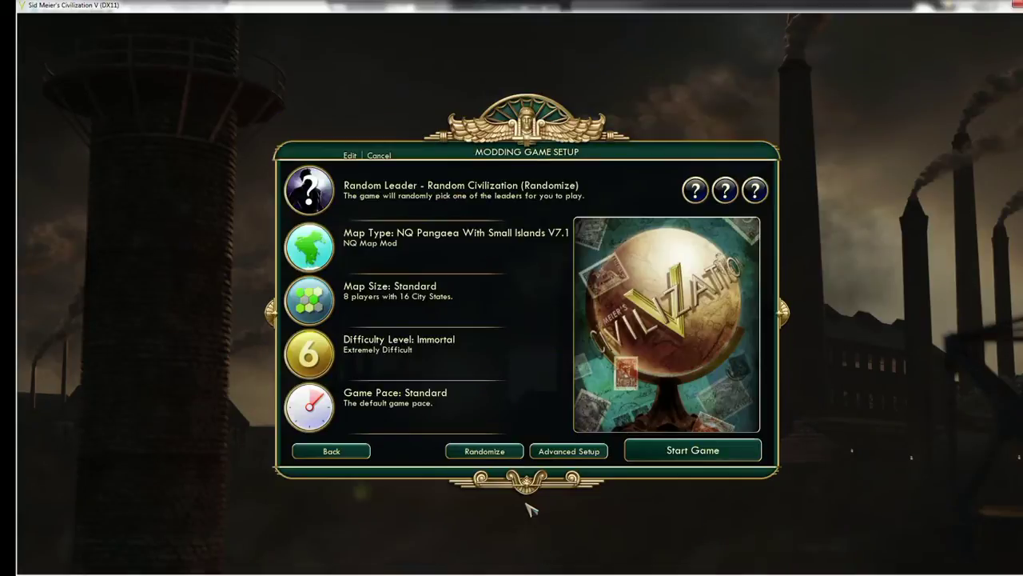
left_click(332, 454)
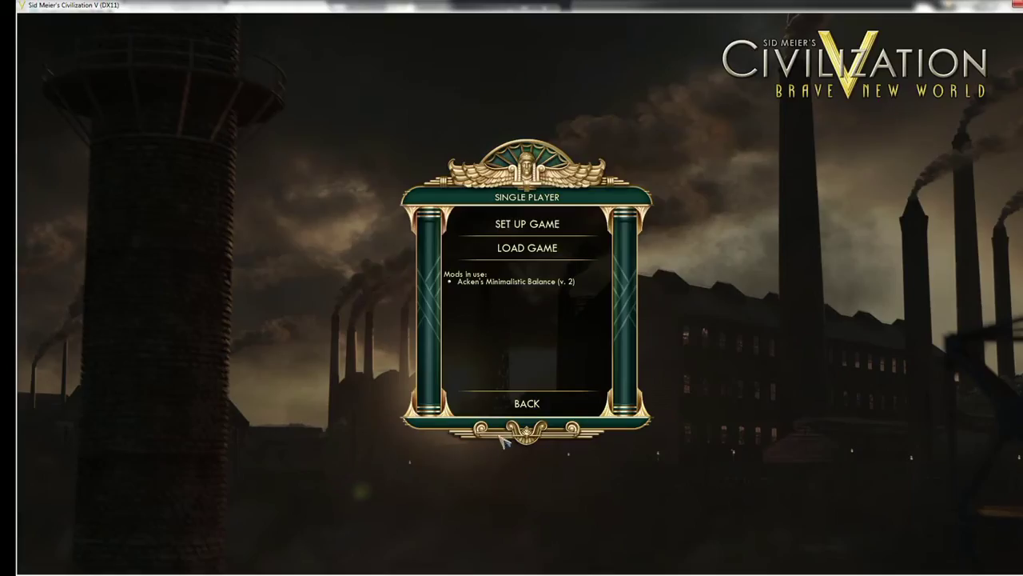
left_click(540, 406)
left_click(525, 406)
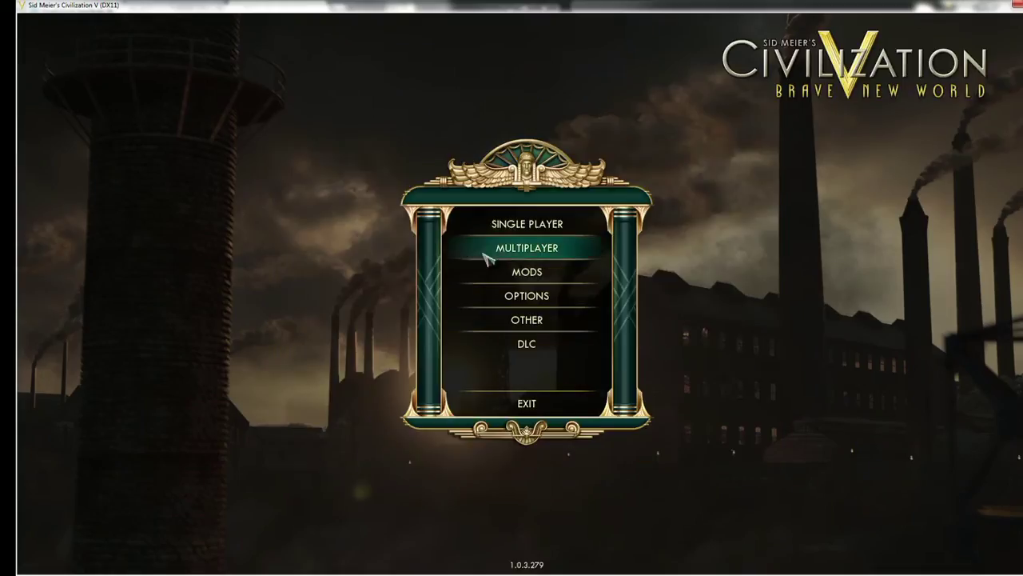
- View the regular, unmodded single-player game setup and return to the main menu
left_click(518, 224)
left_click(540, 247)
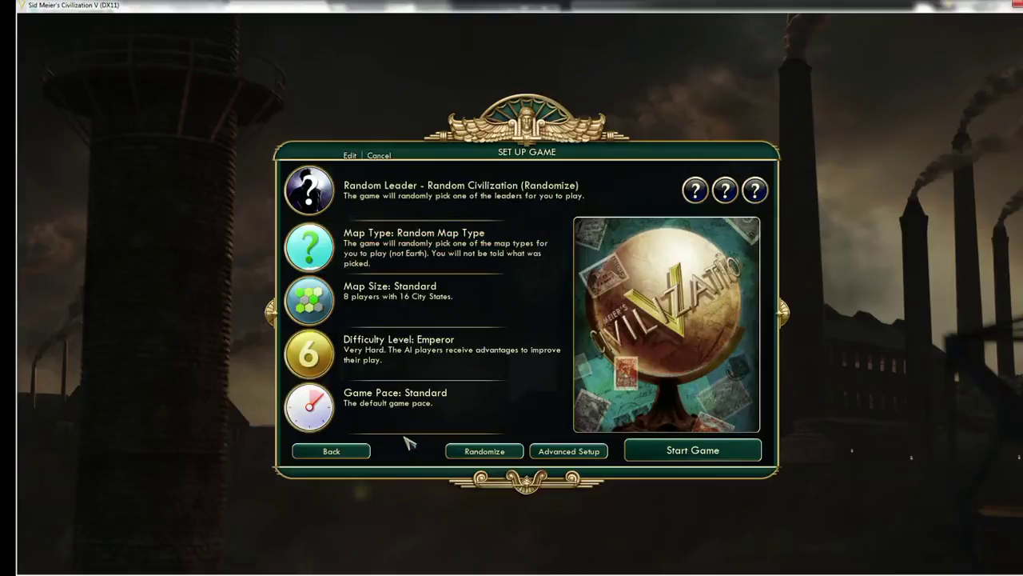
key("Escape")
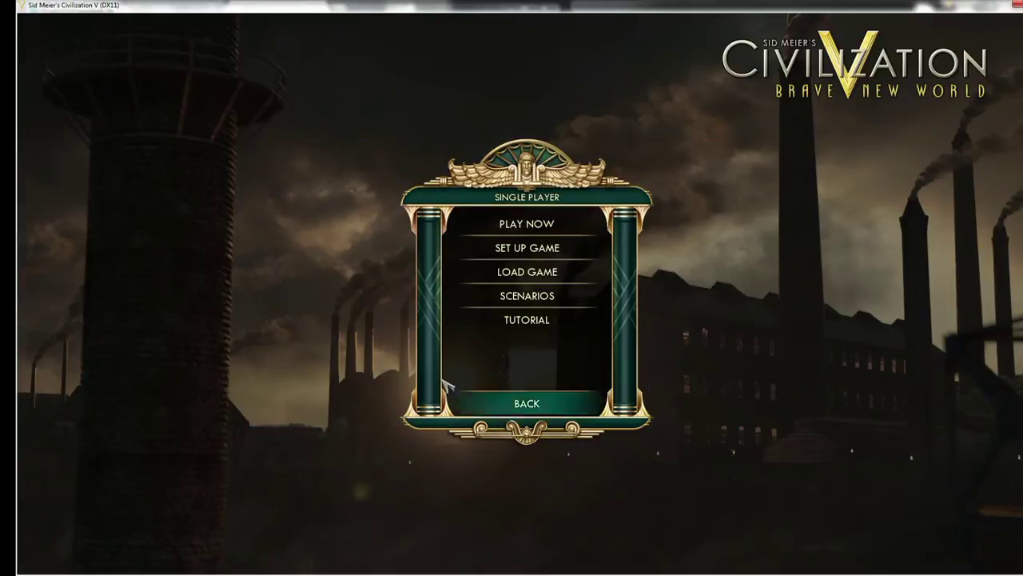
left_click(513, 403)
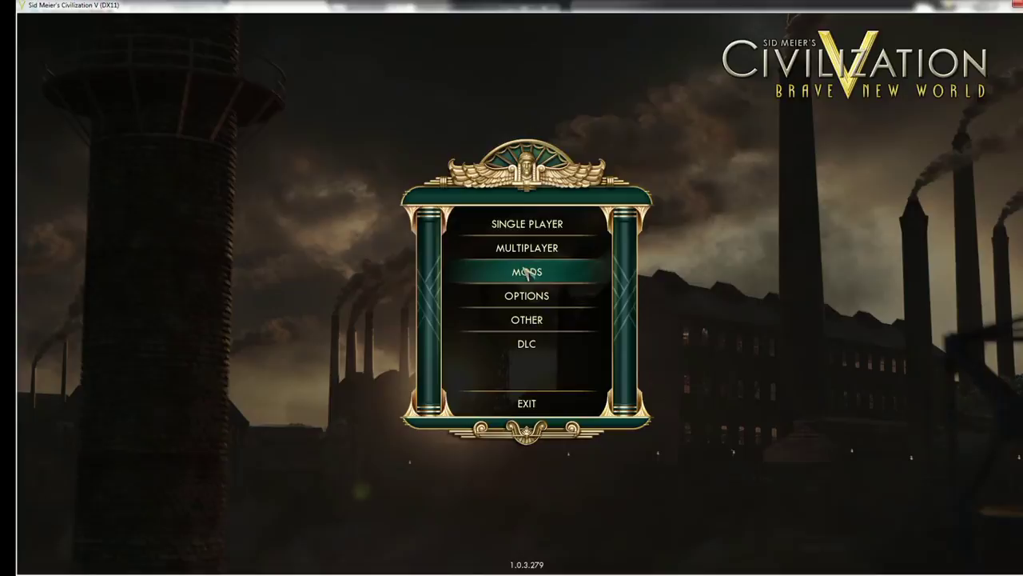
- Check which mods are enabled in the mod list and return to the main menu
left_click(527, 272)
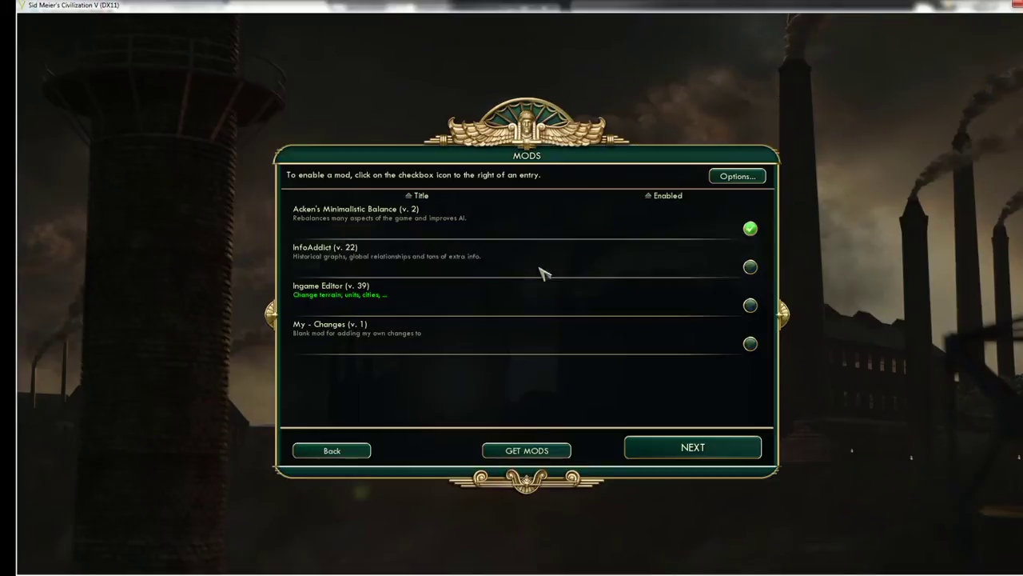
left_click(361, 446)
left_click(524, 404)
left_click(476, 342)
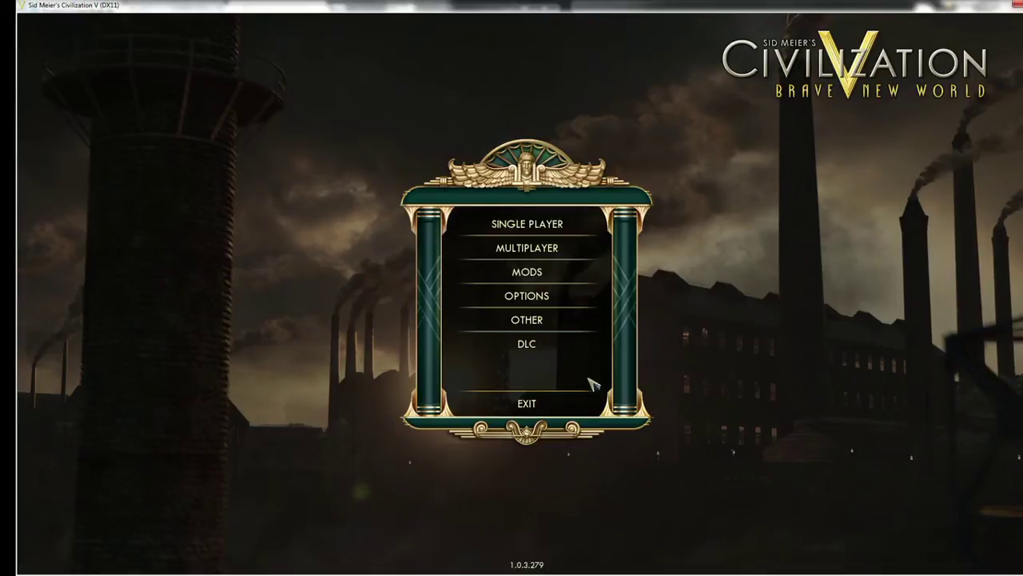
- Switch to Steam and go back to the mod's Workshop page to show its subscribe option, and return to the game
key("shift+Tab")
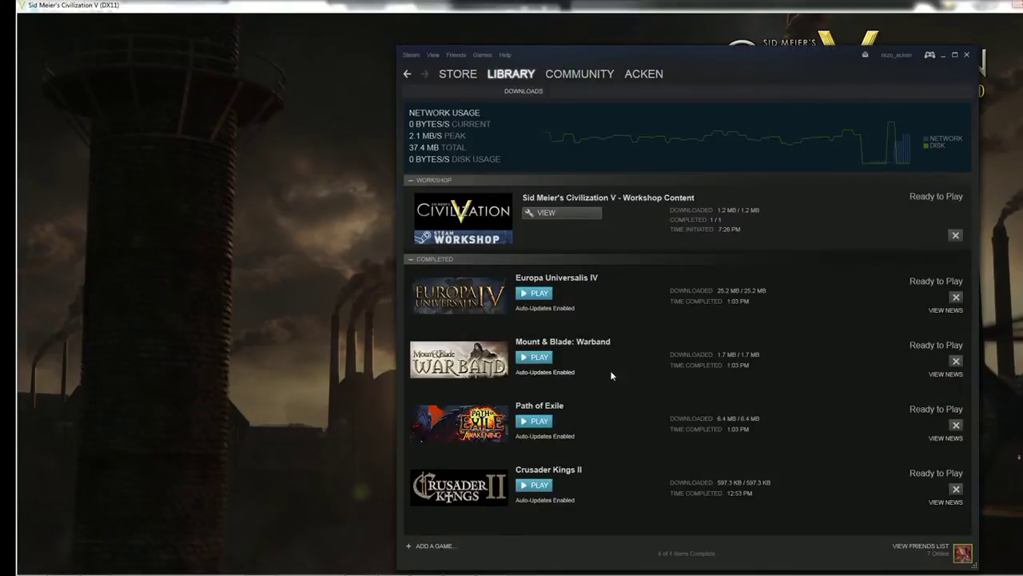
left_click(408, 74)
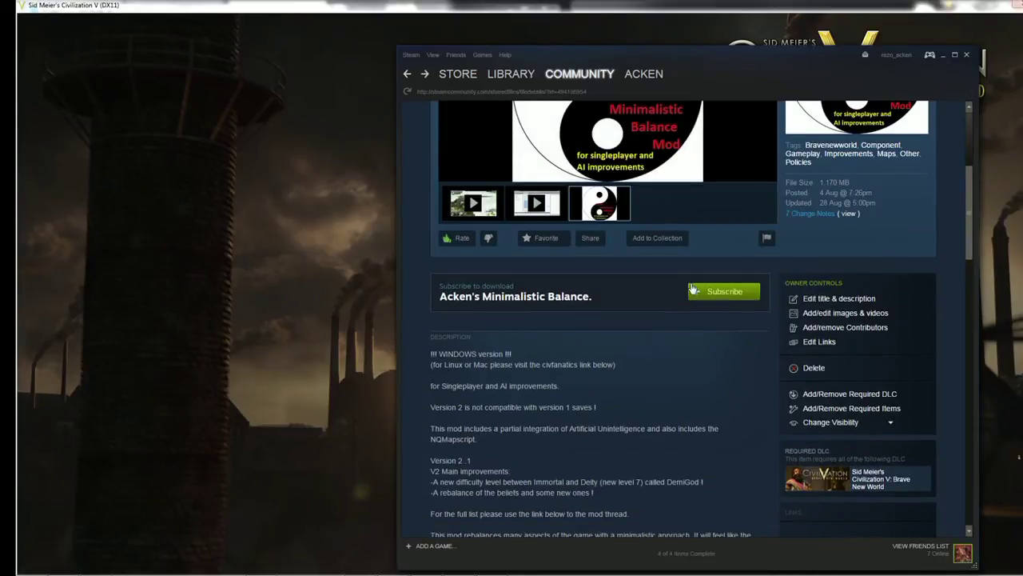
left_click(242, 284)
- Switch to the browser and open the balance mod's forum thread from the new version 2 link in the author's signature
key("alt+Tab")
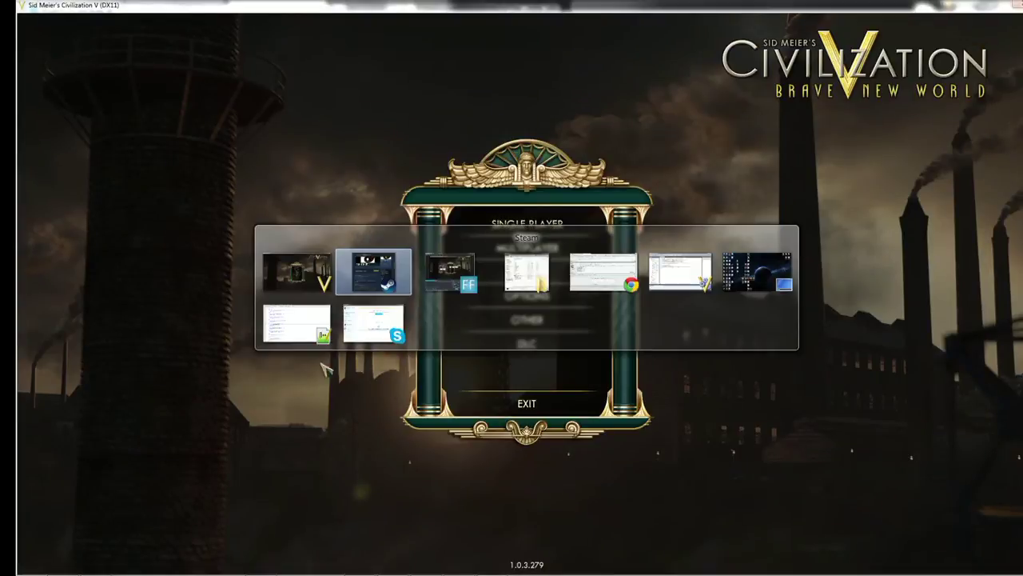
key("Tab")
key("Tab")
key("Tab")
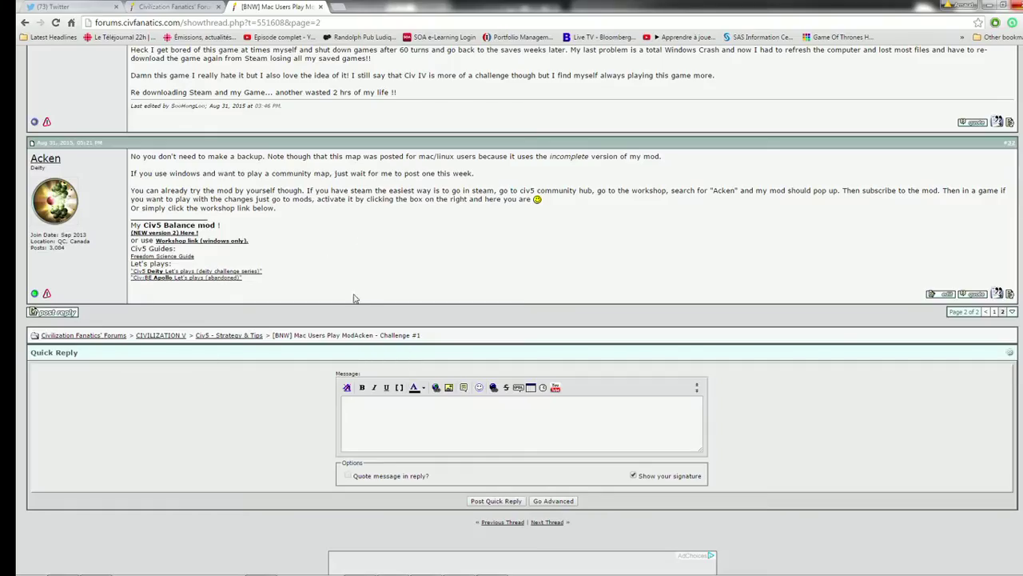
scroll(360, 231, "up", 1)
scroll(359, 230, "up", 3)
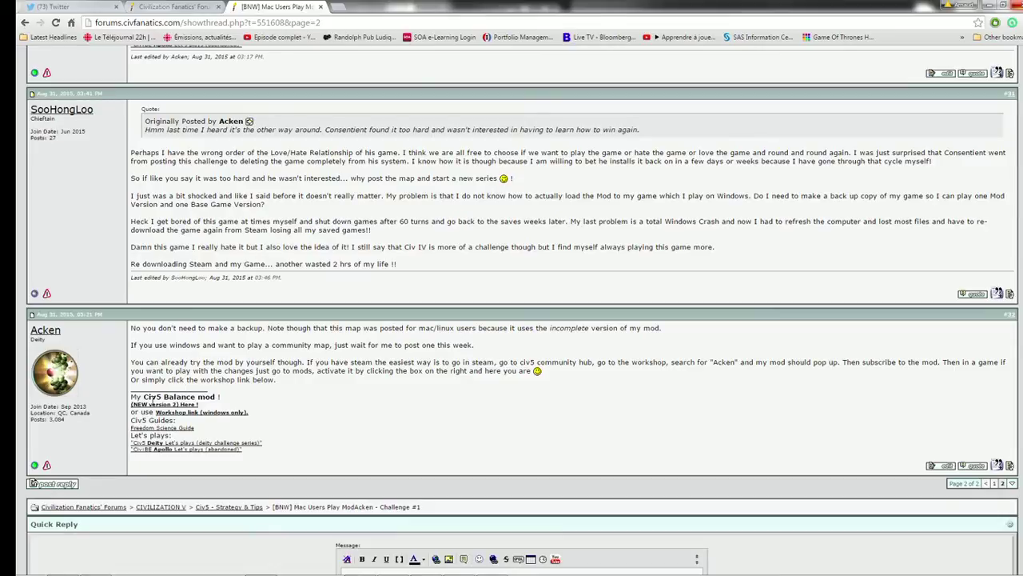
left_click(164, 403)
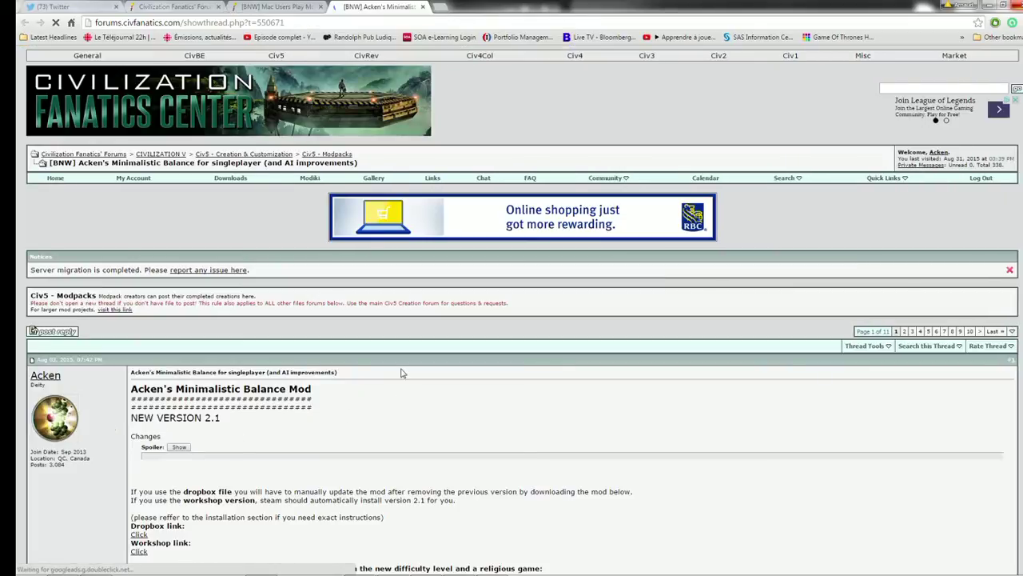
- Read through the mod's forum thread, including its description, installation instructions, compatibility notes and troubleshooting section
scroll(394, 416, "down", 3)
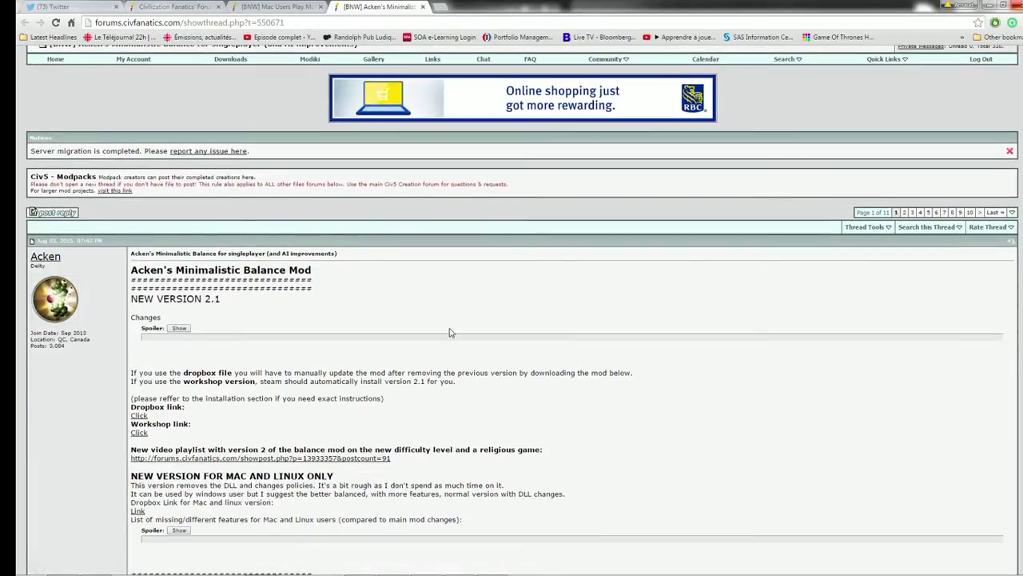
scroll(466, 320, "down", 3)
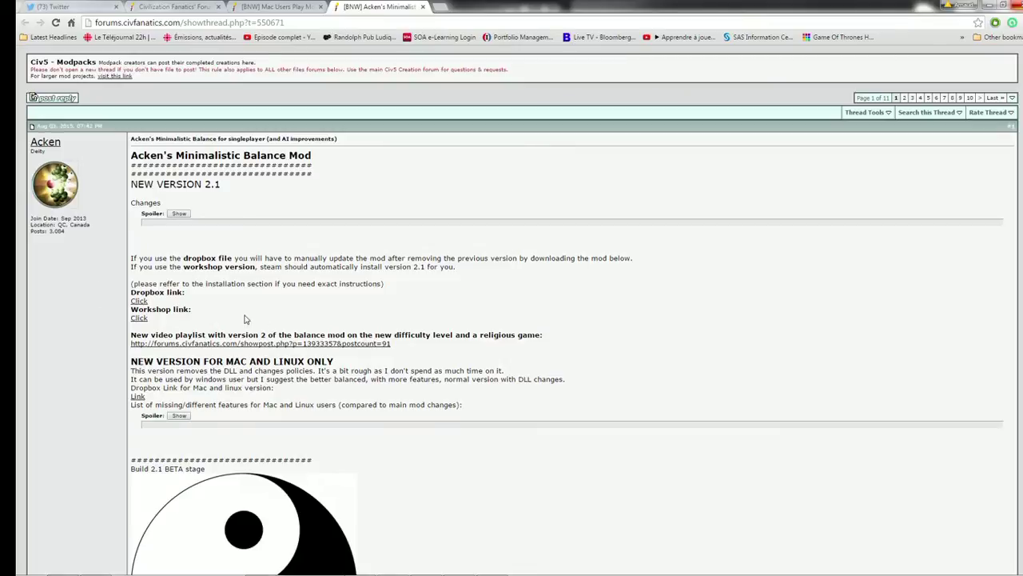
scroll(500, 285, "down", 14)
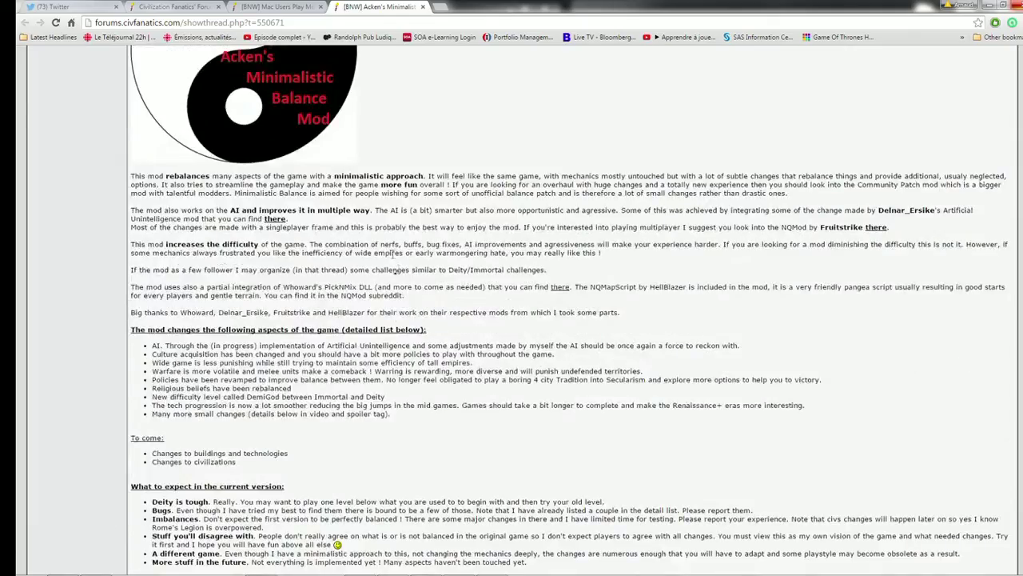
scroll(392, 254, "down", 20)
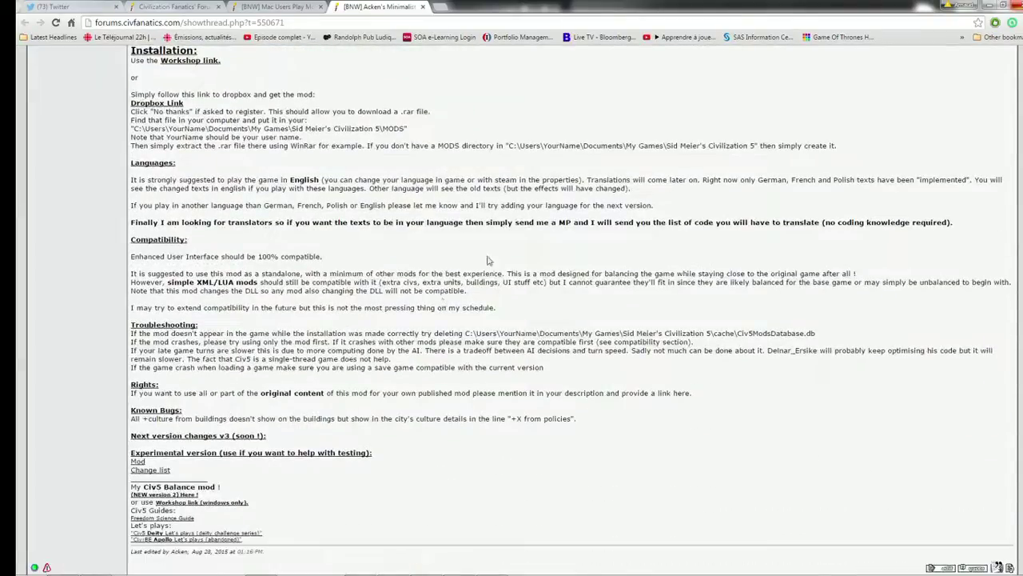
scroll(490, 261, "down", 1)
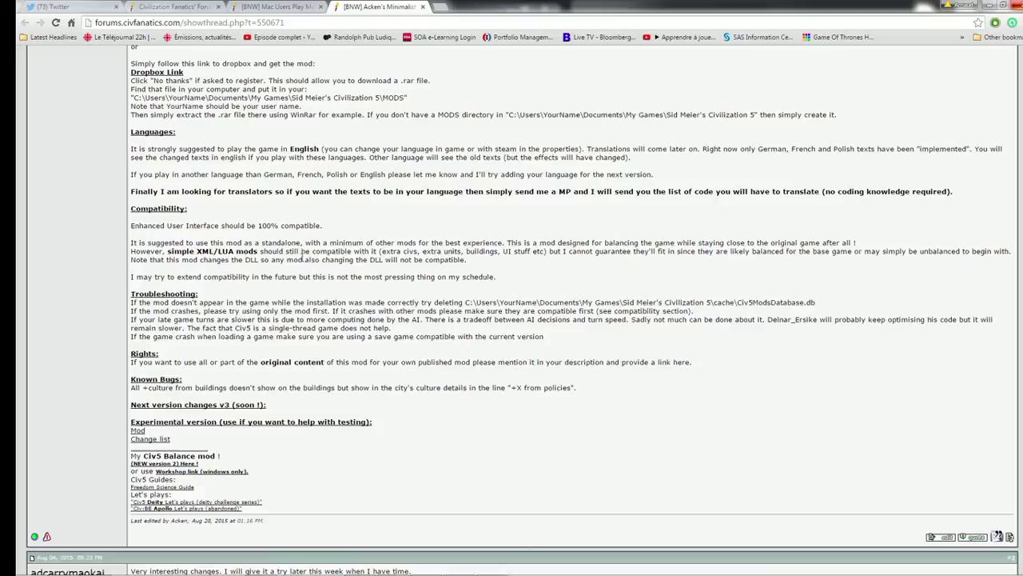
scroll(302, 254, "up", 5)
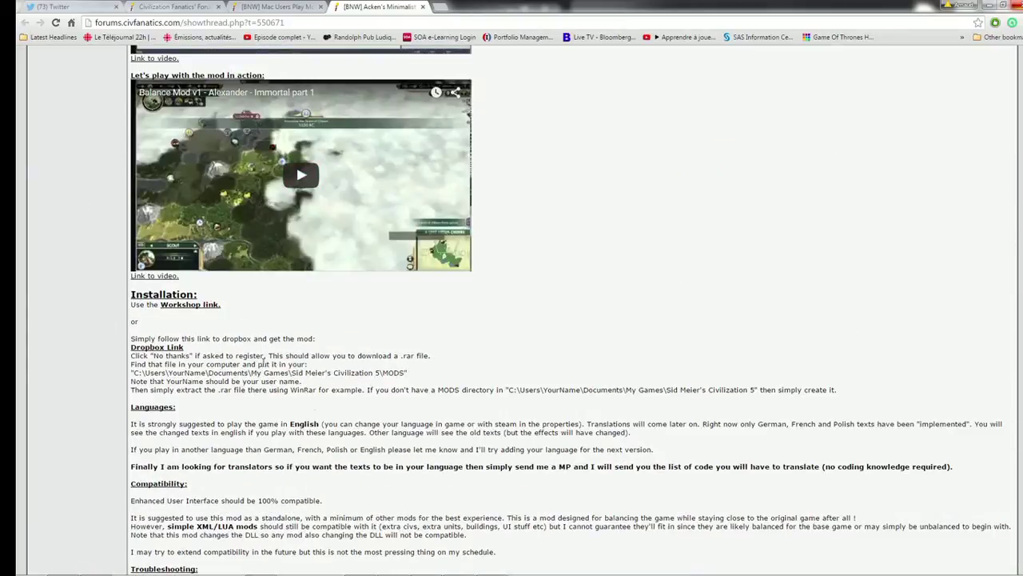
- Download Acken's Minimalistic Balance (v 2).rar from the thread's Dropbox link and open the downloaded archive
middle_click(542, 371)
middle_click(491, 416)
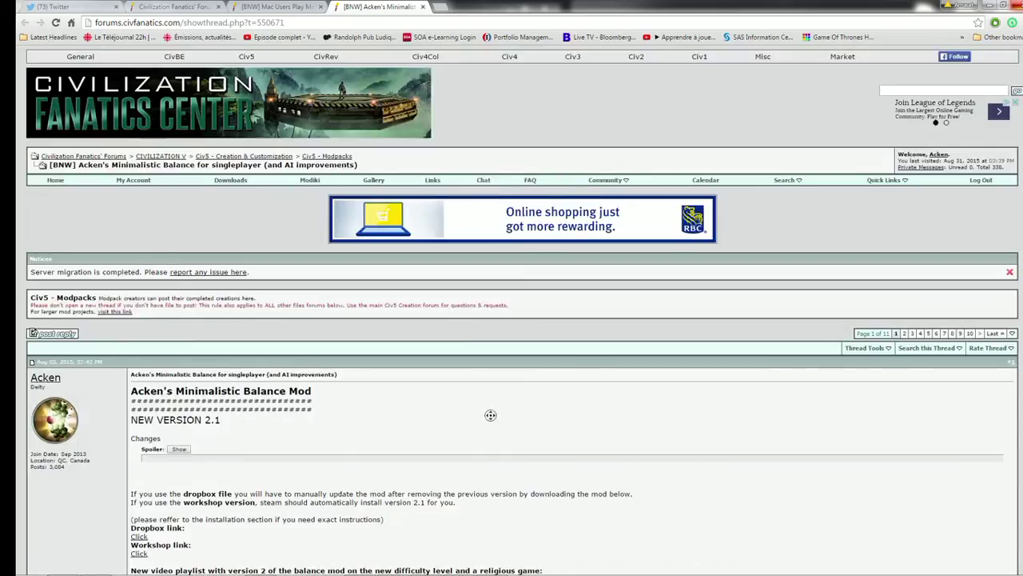
scroll(491, 416, "down", 4)
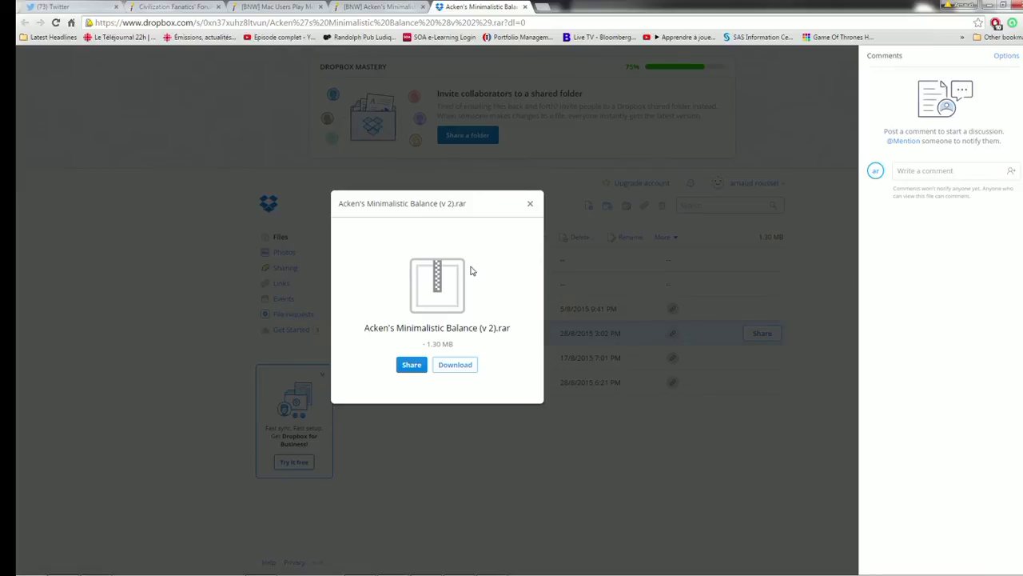
left_click(464, 365)
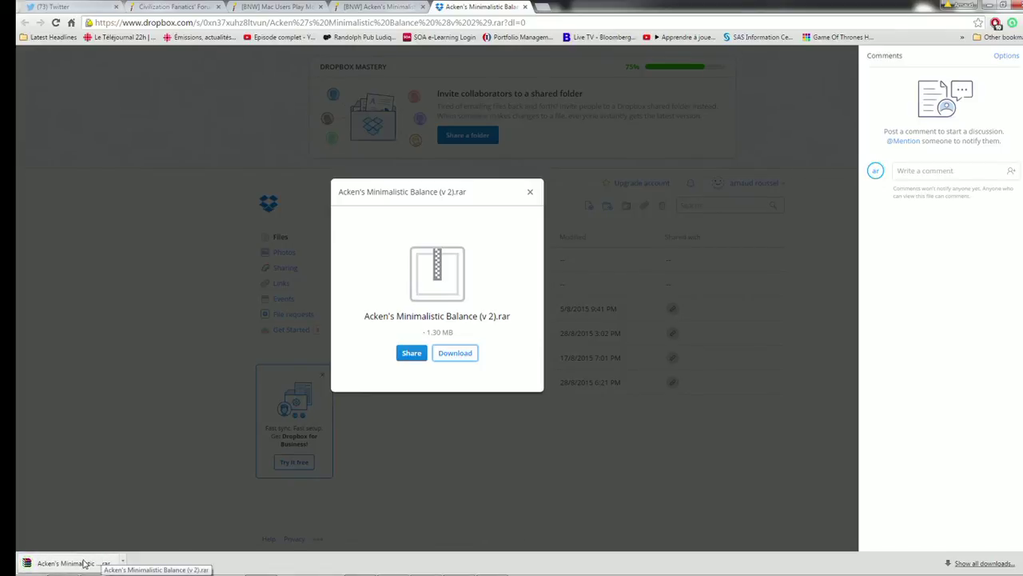
left_click(85, 564)
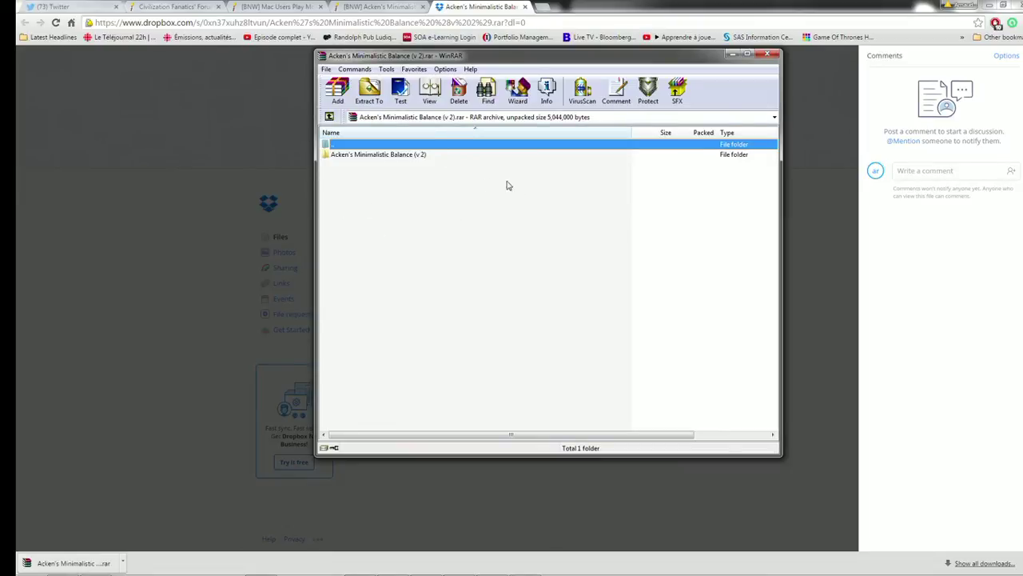
- Delete the existing Acken's Minimalistic Balance (v 2) folder from MODS in My Games\Sid Meier's Civilization 5
left_click(401, 156)
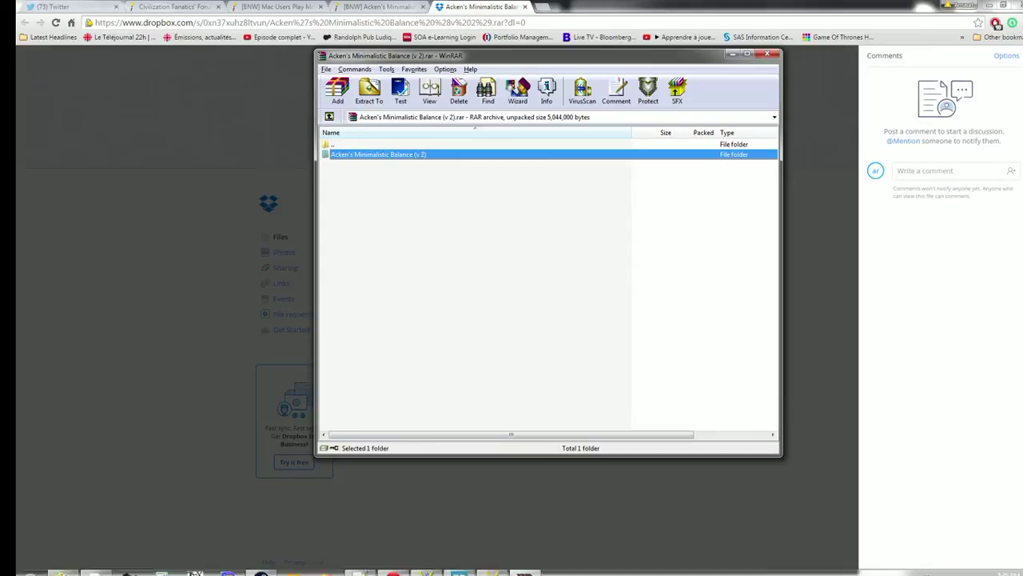
left_click(90, 564)
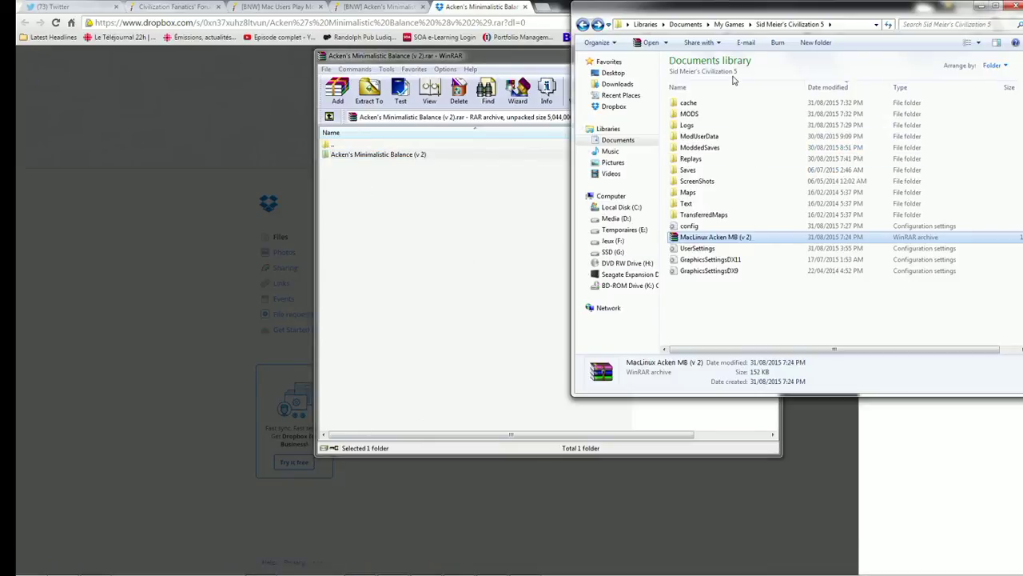
double_click(708, 114)
left_click(731, 103)
right_click(732, 102)
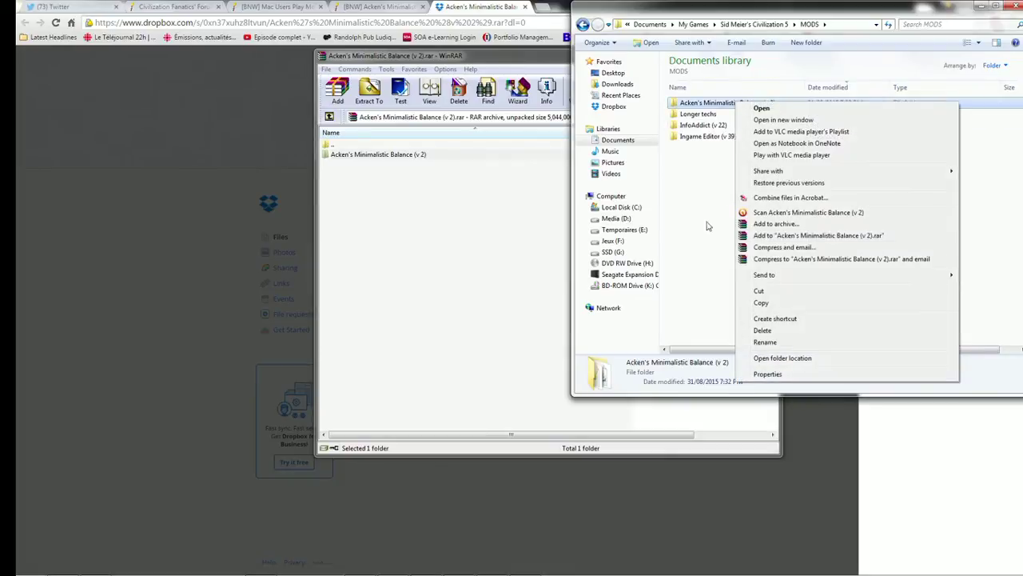
left_click(762, 331)
left_click(568, 337)
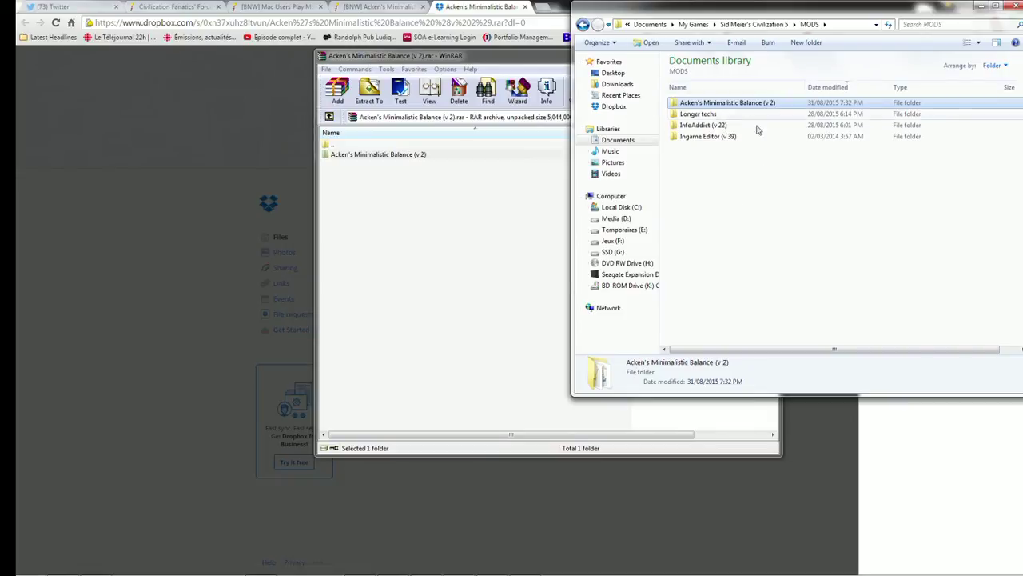
- Check where the MODS folder sits within Sid Meier's Civilization 5 and which mod folders it contains
left_click(584, 24)
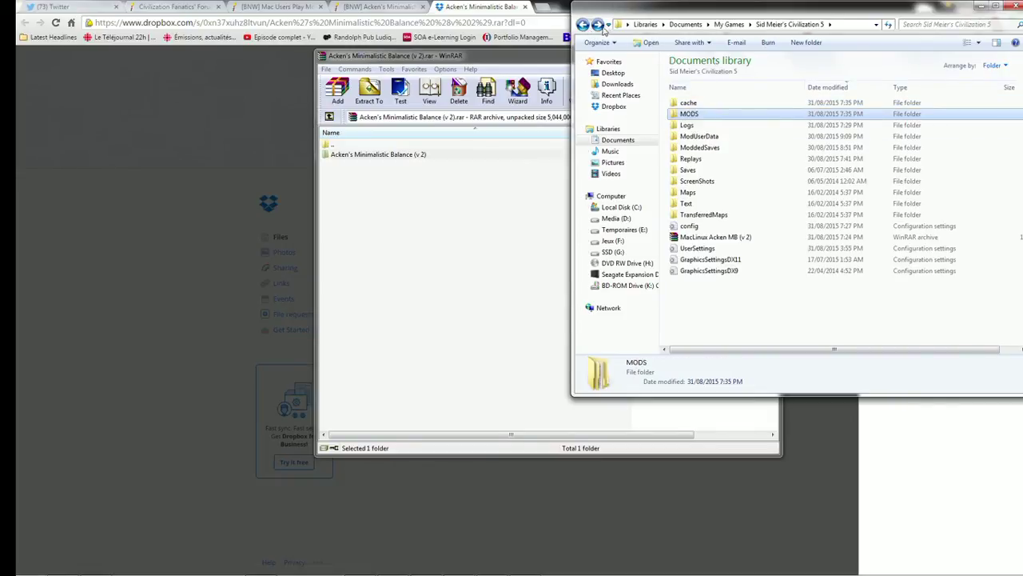
left_click(598, 25)
left_click_drag(745, 203, 724, 106)
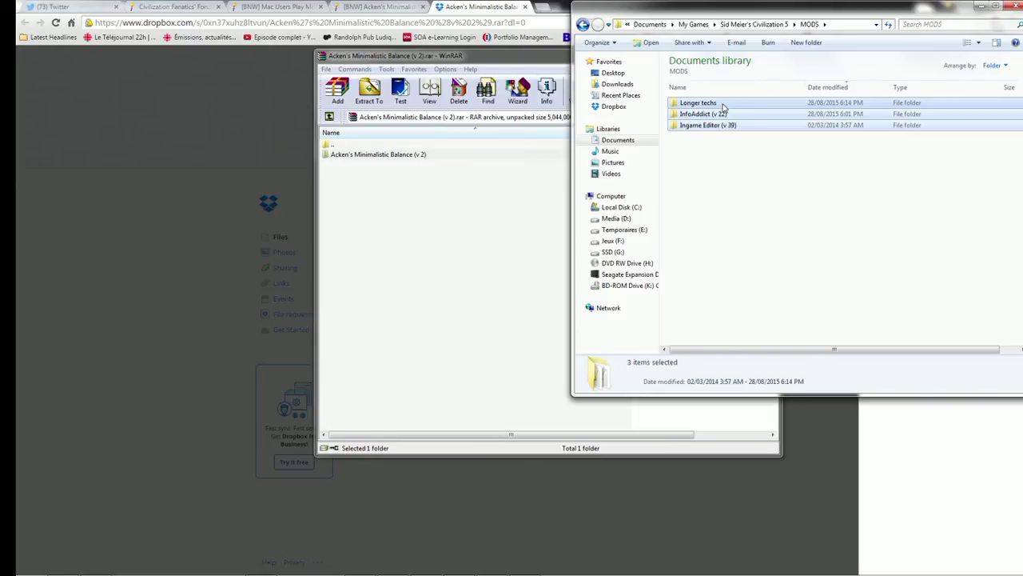
left_click(583, 25)
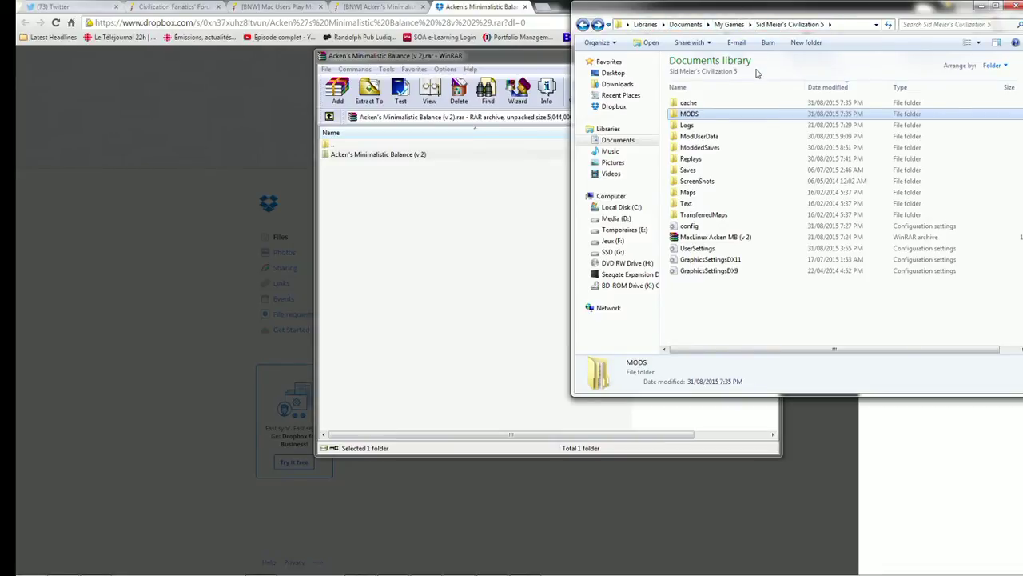
double_click(689, 114)
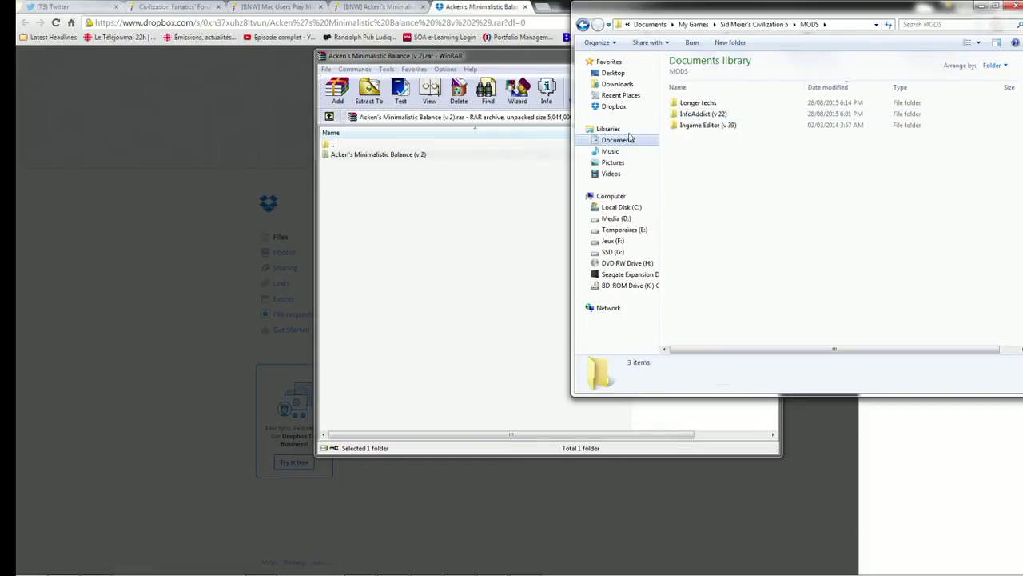
- Extract the Acken's Minimalistic Balance (v 2) folder from the archive into the MODS folder
left_click(395, 155)
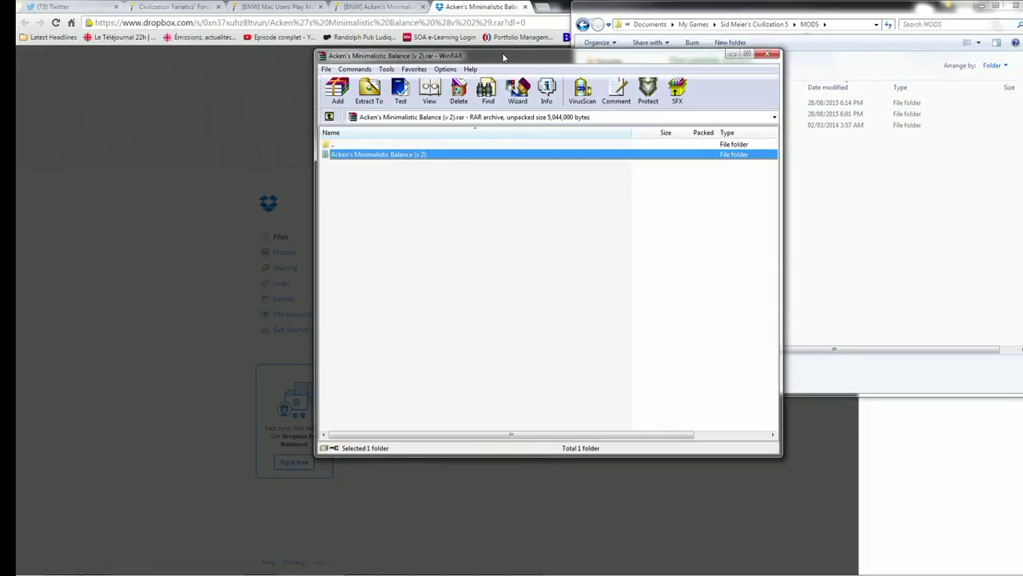
left_click_drag(502, 56, 202, 50)
left_click_drag(104, 50, 178, 48)
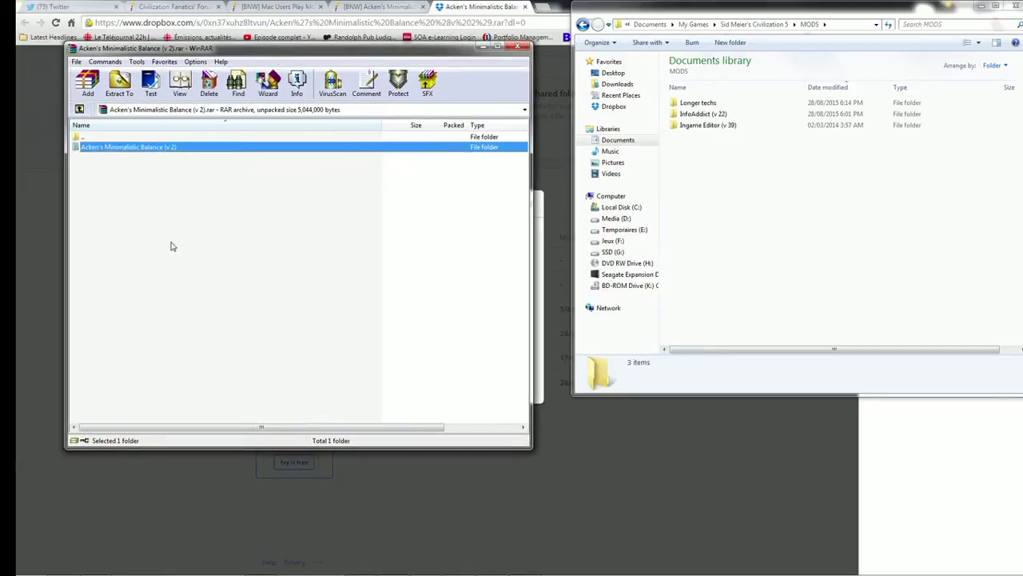
left_click_drag(138, 150, 835, 205)
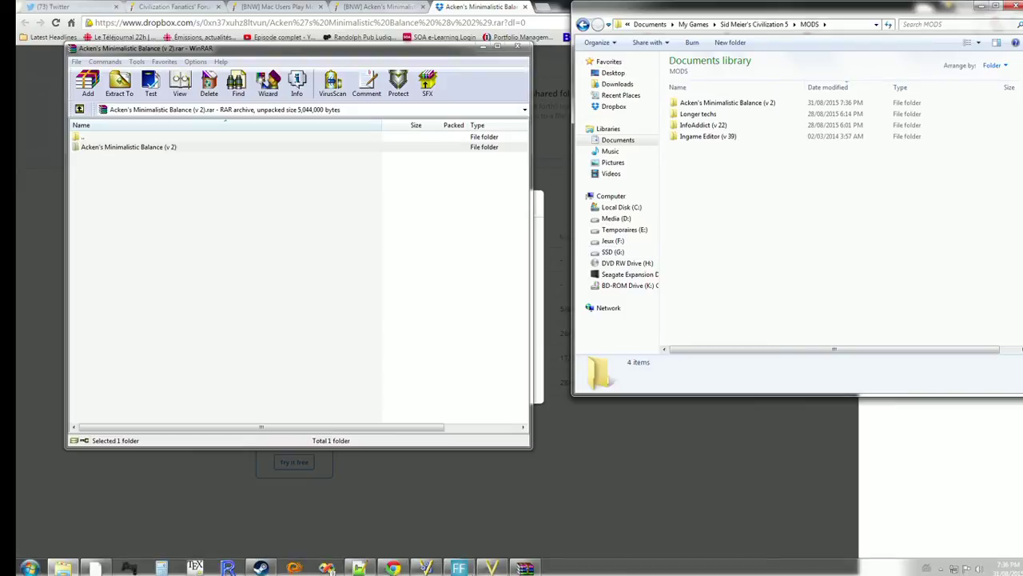
- Switch to Civilization V, check the mod list for Acken's Minimalistic Balance (v. 2), and return to the main menu
left_click(491, 565)
left_click(534, 270)
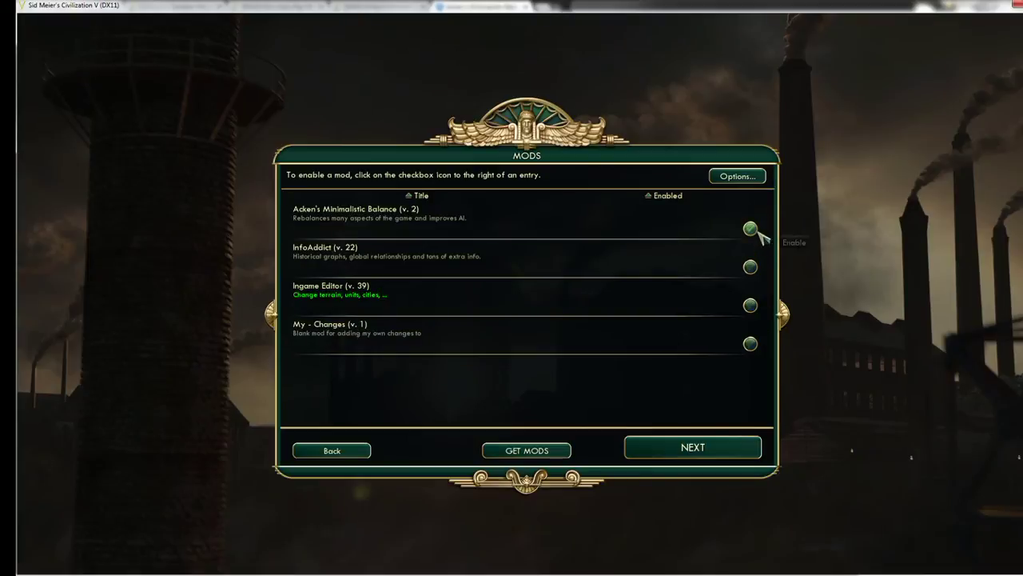
left_click(328, 450)
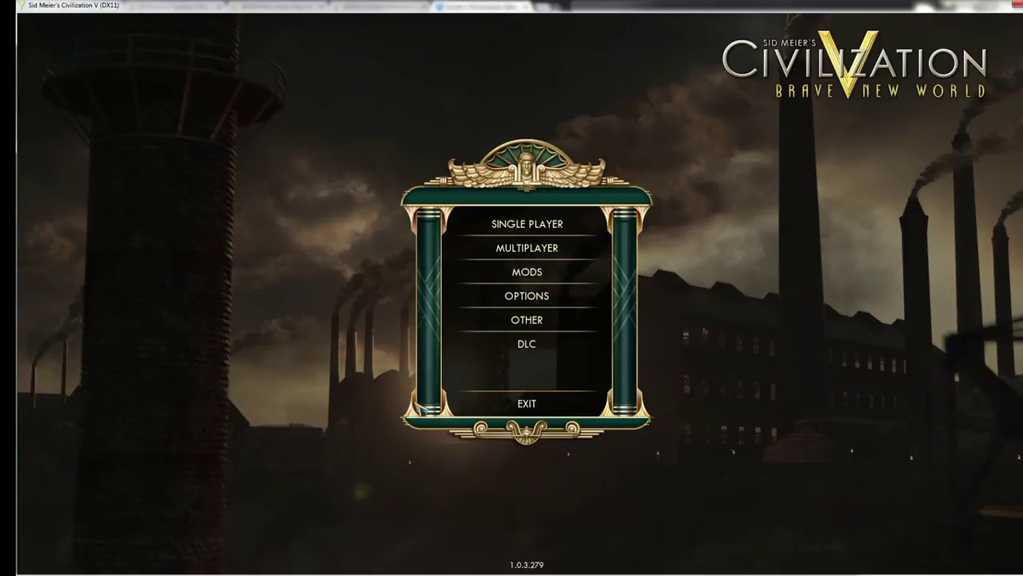
- Switch to the MODS folder and move the manually extracted Acken's Minimalistic Balance (v 2) folder to the Recycle Bin
key("alt+Tab")
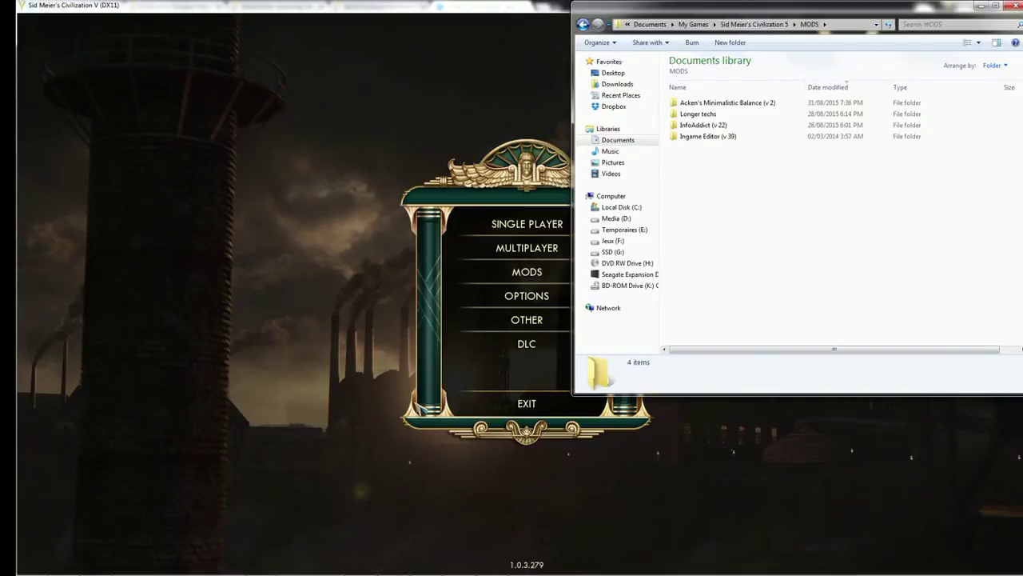
left_click(704, 102)
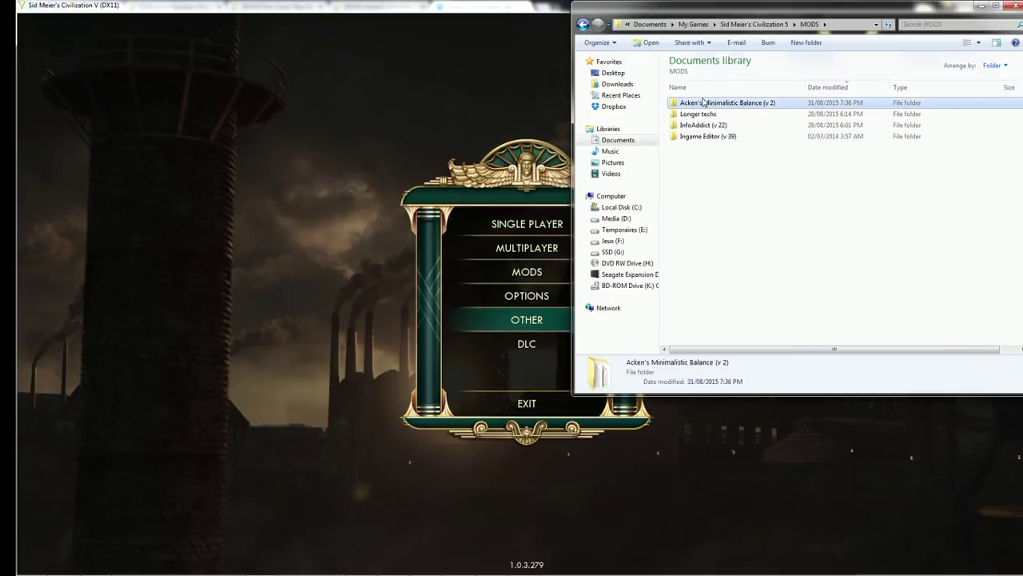
right_click(703, 103)
left_click(748, 331)
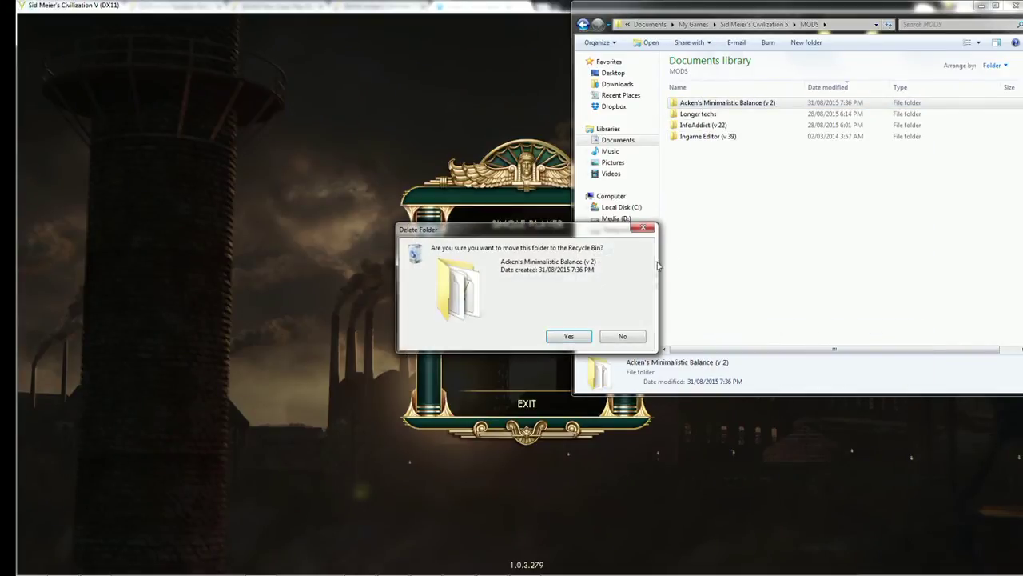
left_click(570, 335)
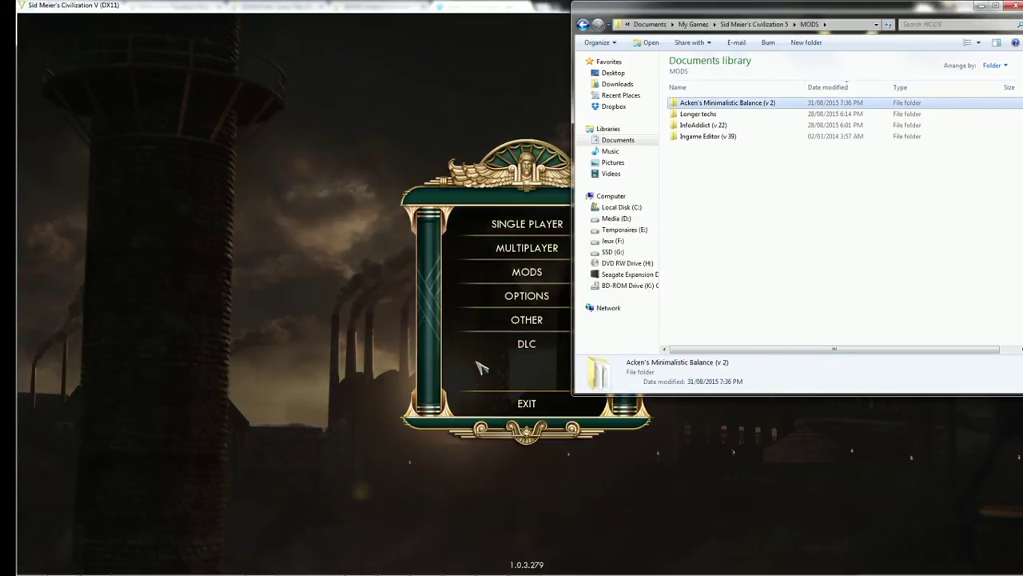
- Switch to the browser and close the Dropbox preview of Acken's Minimalistic Balance (v 2).rar
key("alt+Tab")
left_click(521, 274)
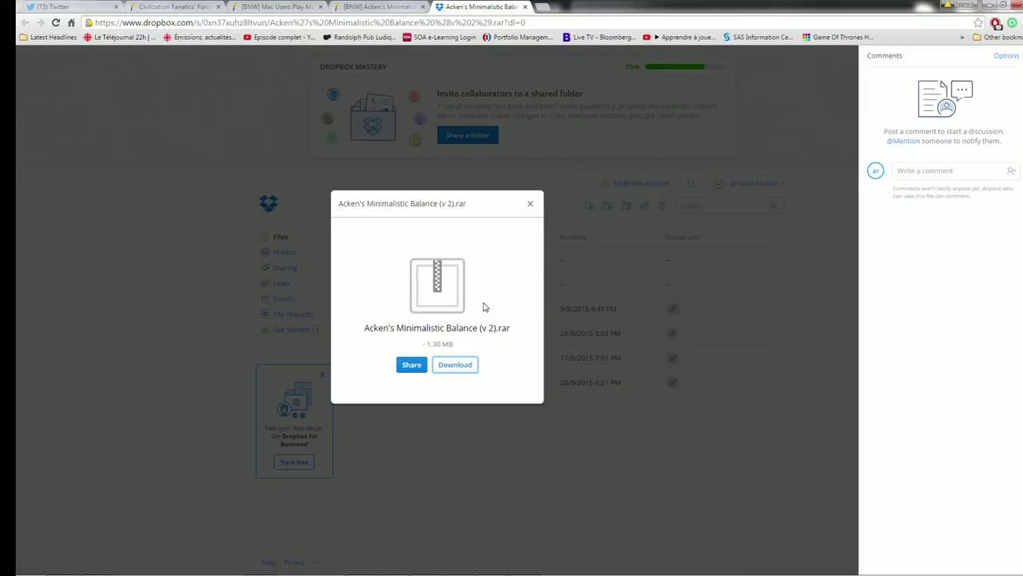
left_click(532, 203)
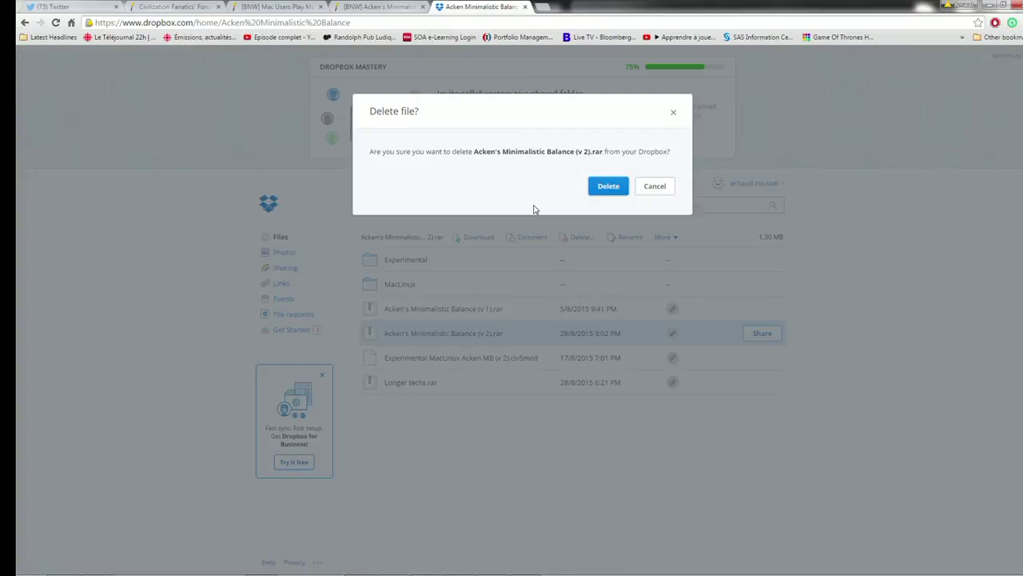
- Cancel deleting Acken's Minimalistic Balance (v 2).rar and close the Dropbox page, returning to the mod's forum thread
left_click(642, 190)
left_click(381, 6)
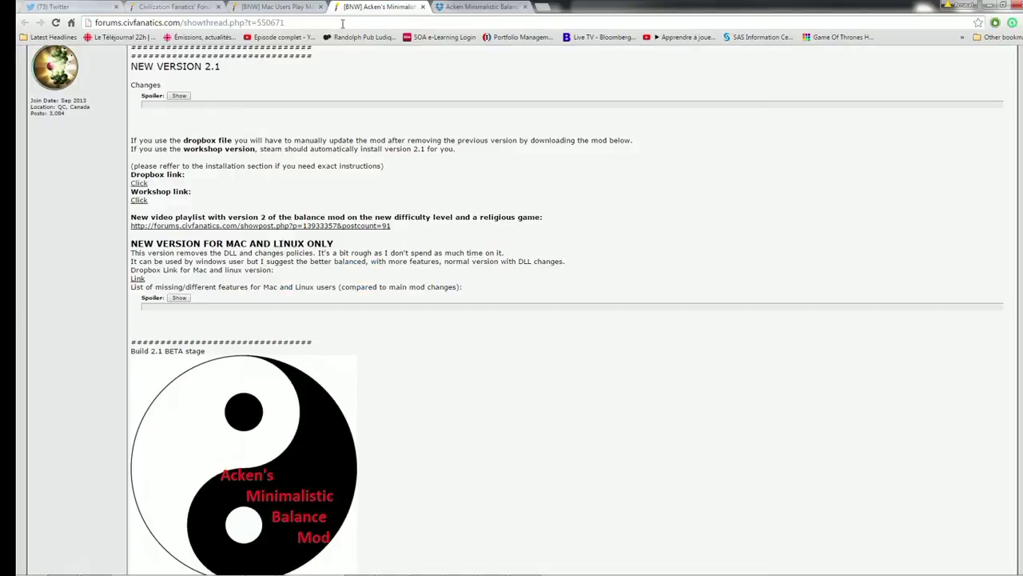
left_click(525, 6)
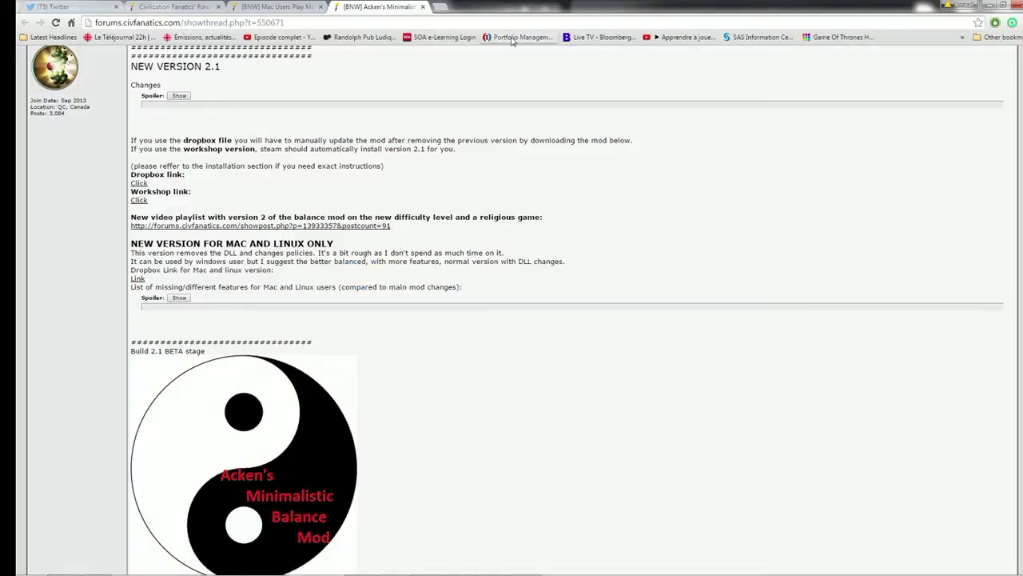
- Open the thread's Dropbox link for the Mac and Linux version, dismiss the file preview to view the MacLinux folder, and close the page
left_click(139, 277)
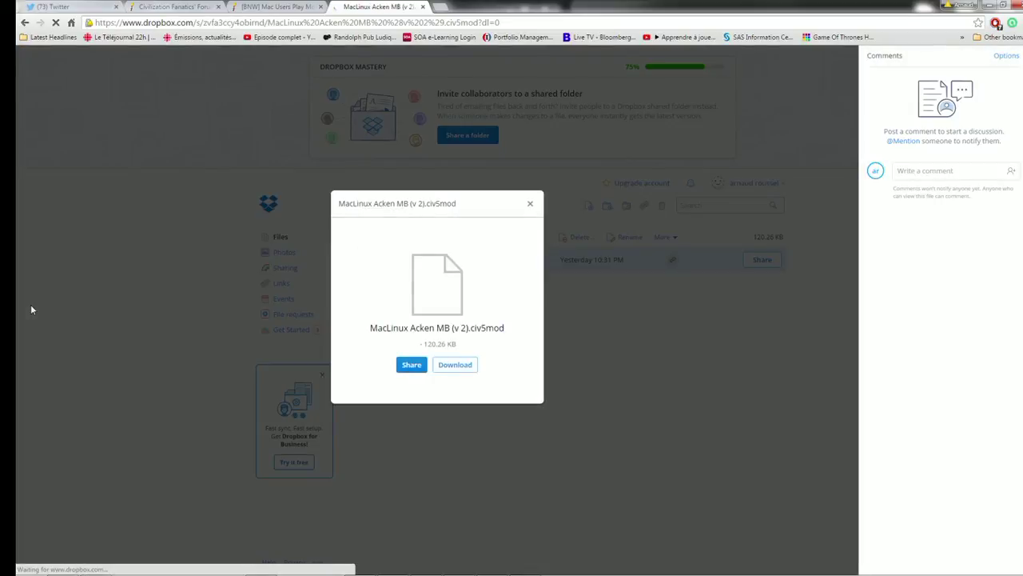
left_click(530, 204)
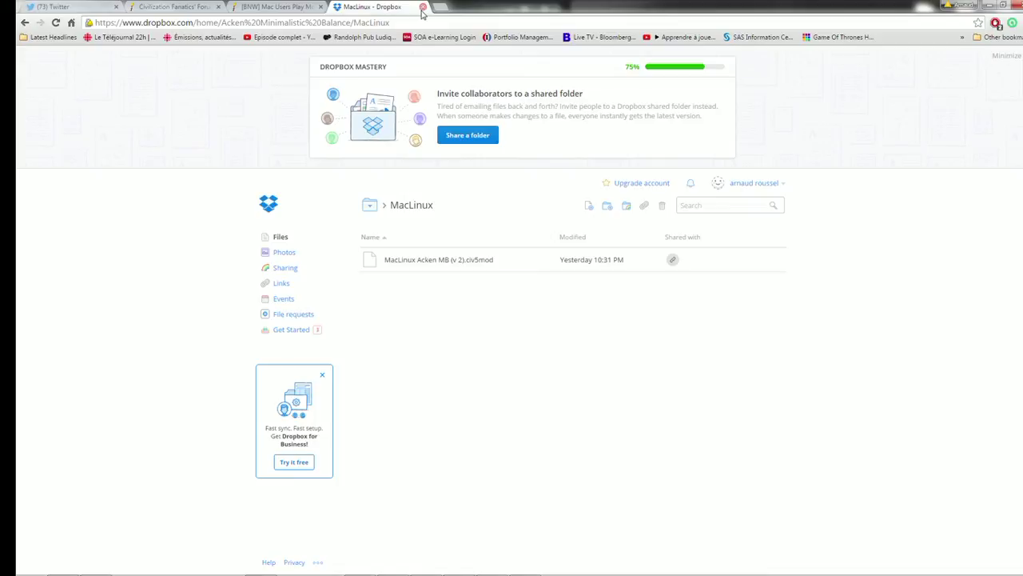
left_click(423, 7)
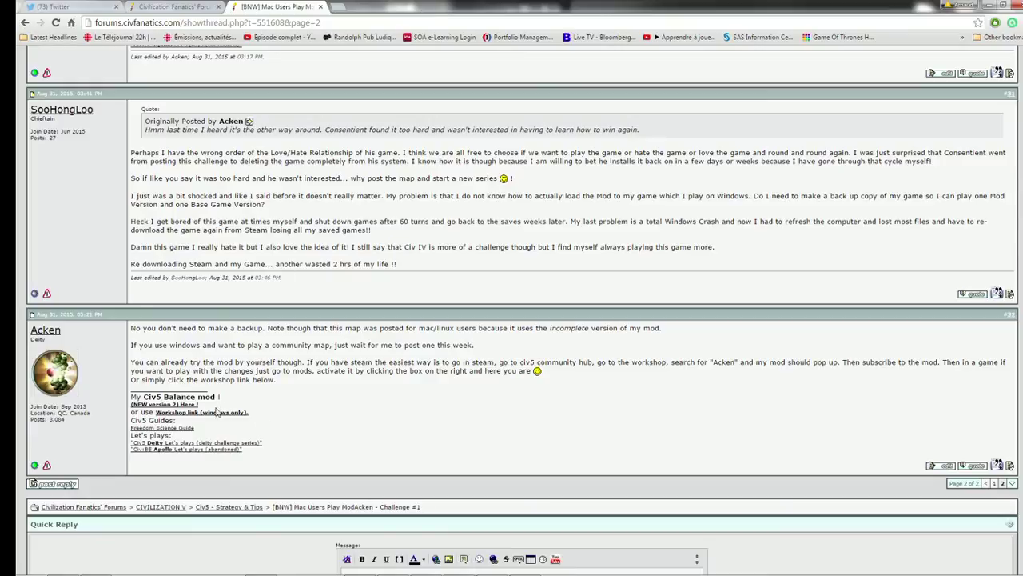
- View the mod's Steam Workshop page through the Windows-only Workshop link in the forum signature, and close it
left_click(211, 413)
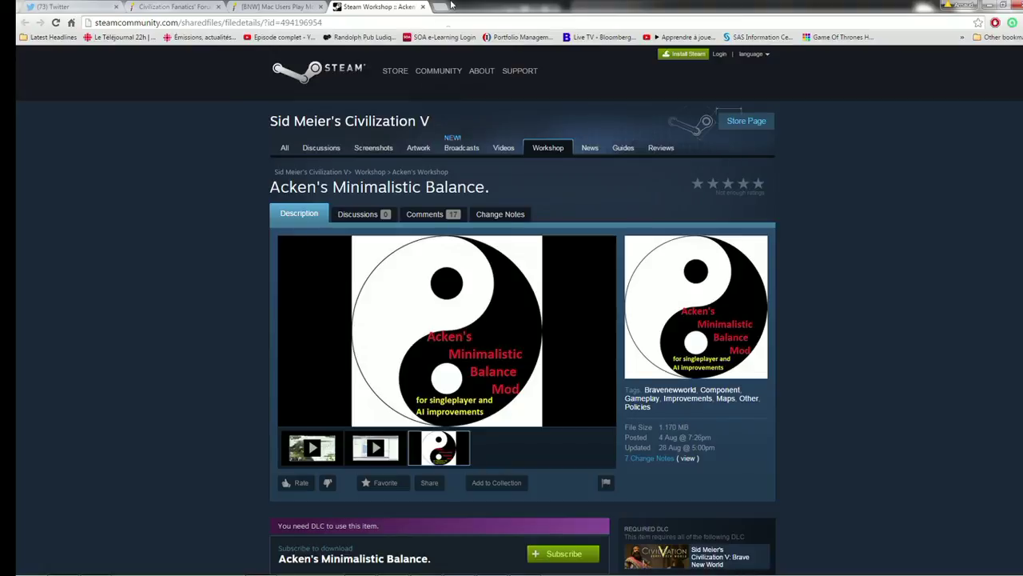
left_click(422, 7)
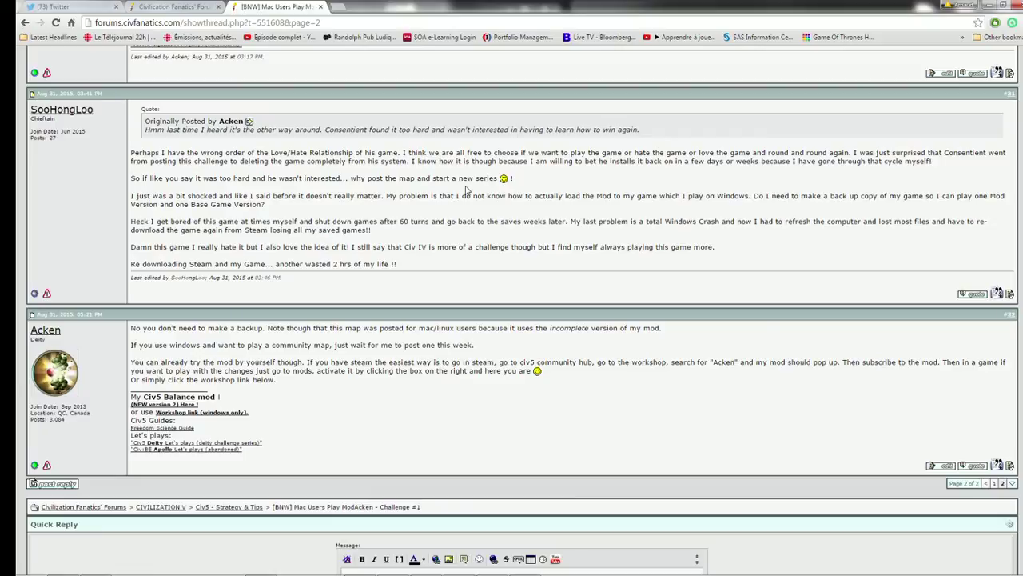
key("alt+Tab")
key("alt+Tab")
key("alt+Tab")
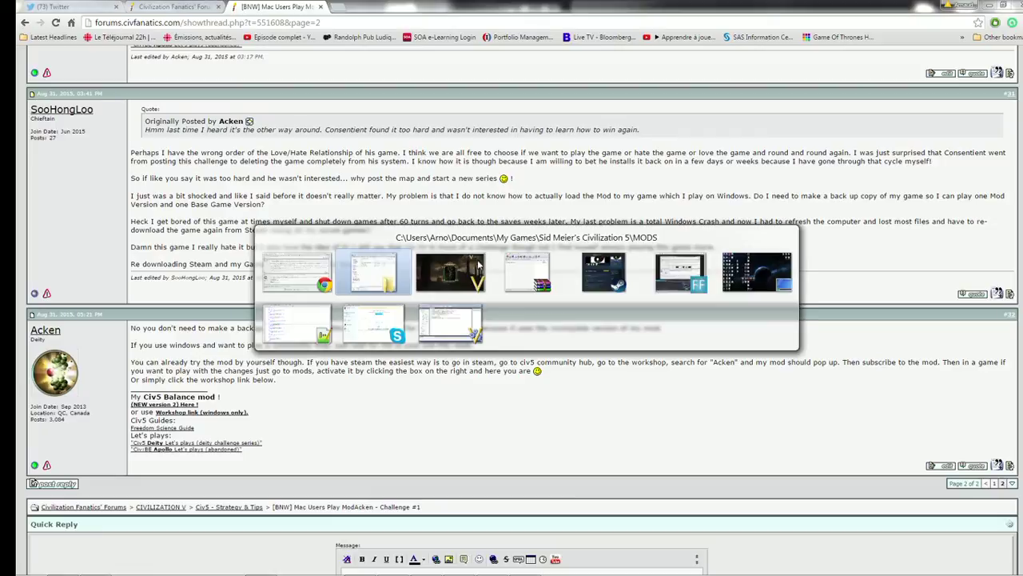
key("alt+Tab")
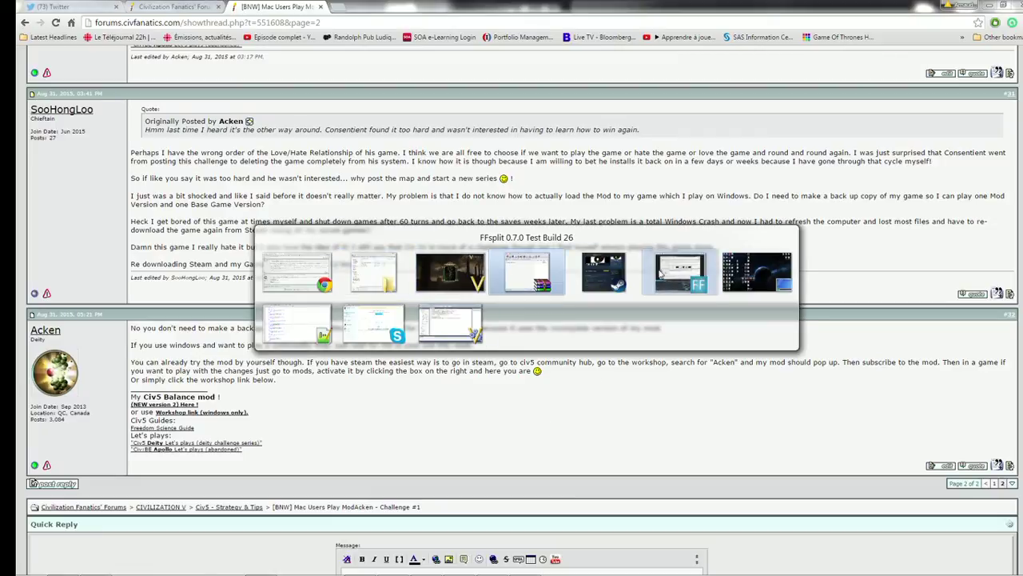